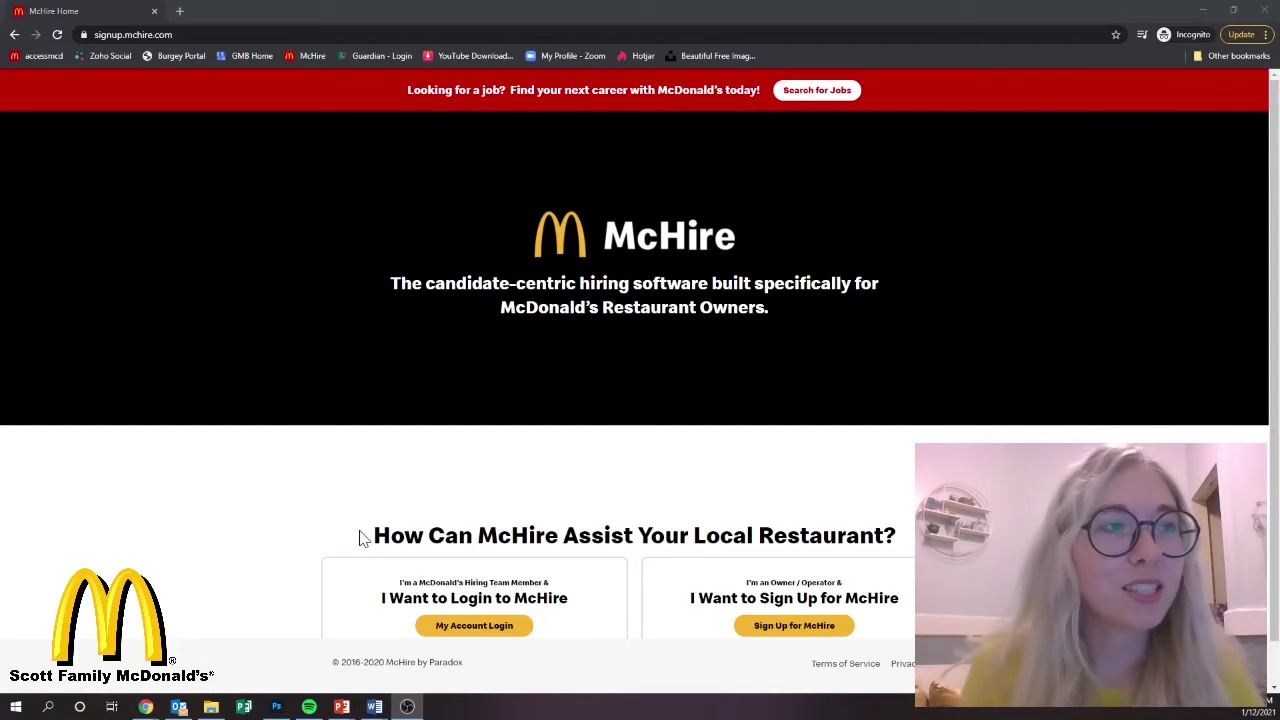
# Log in to the McHire hiring team account with the McDonald's ID user name and account password.
pyautogui.click(500, 627)
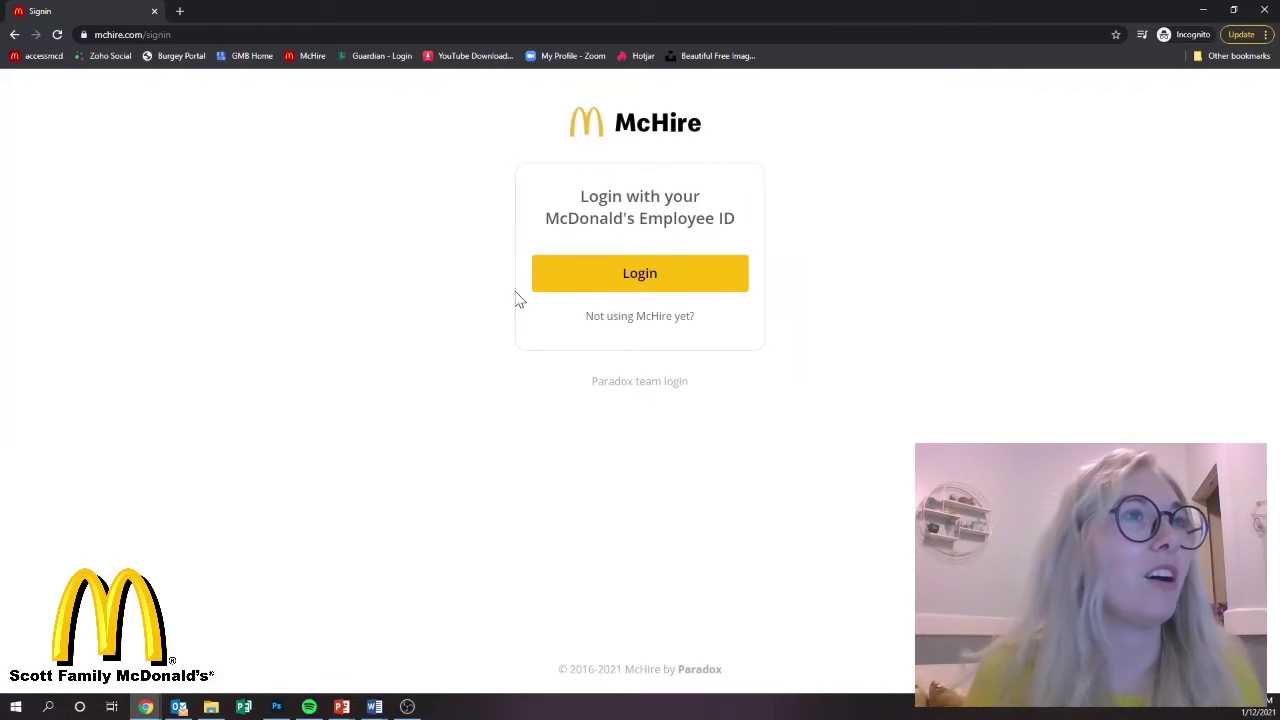
pyautogui.click(689, 291)
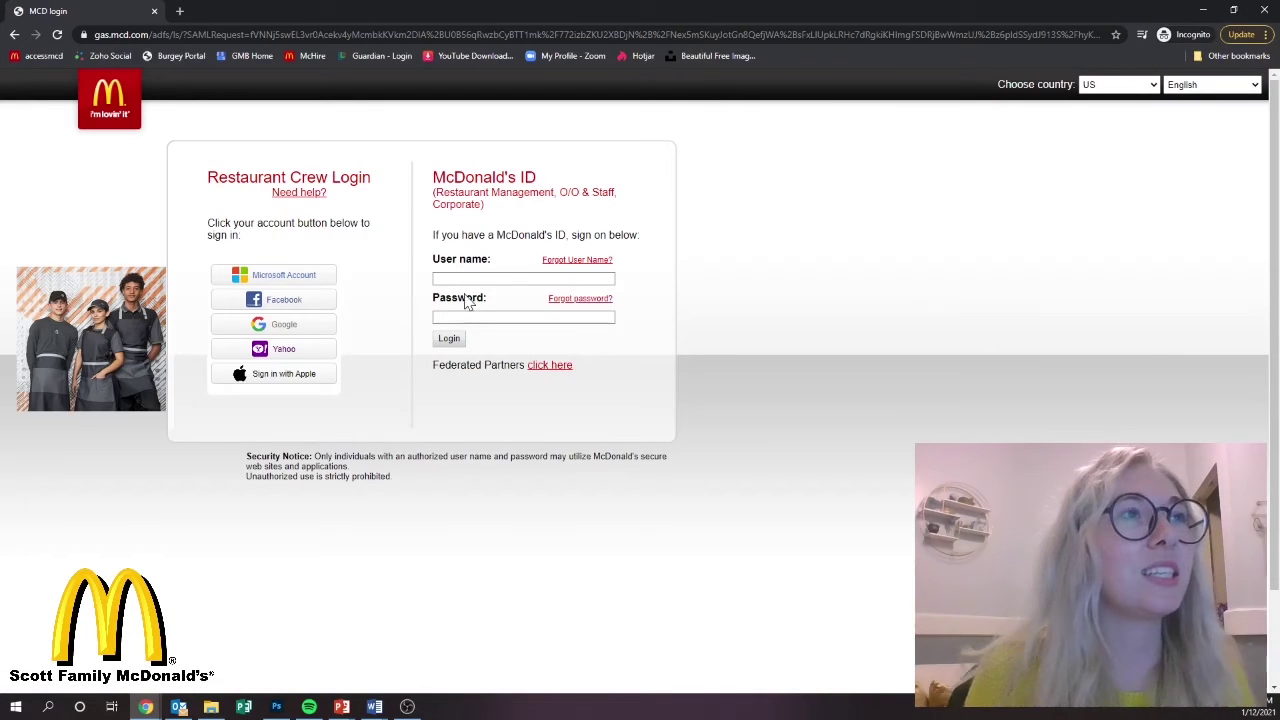
pyautogui.click(497, 280)
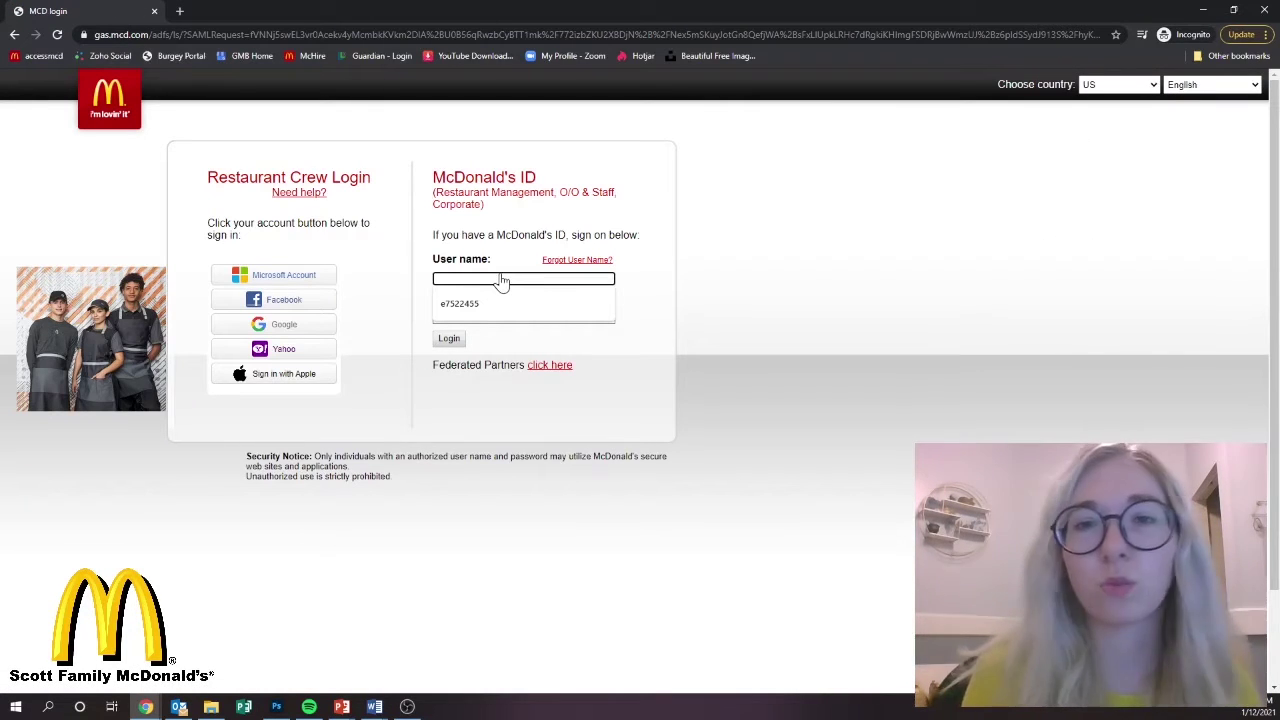
pyautogui.press('Down')
pyautogui.press('Return')
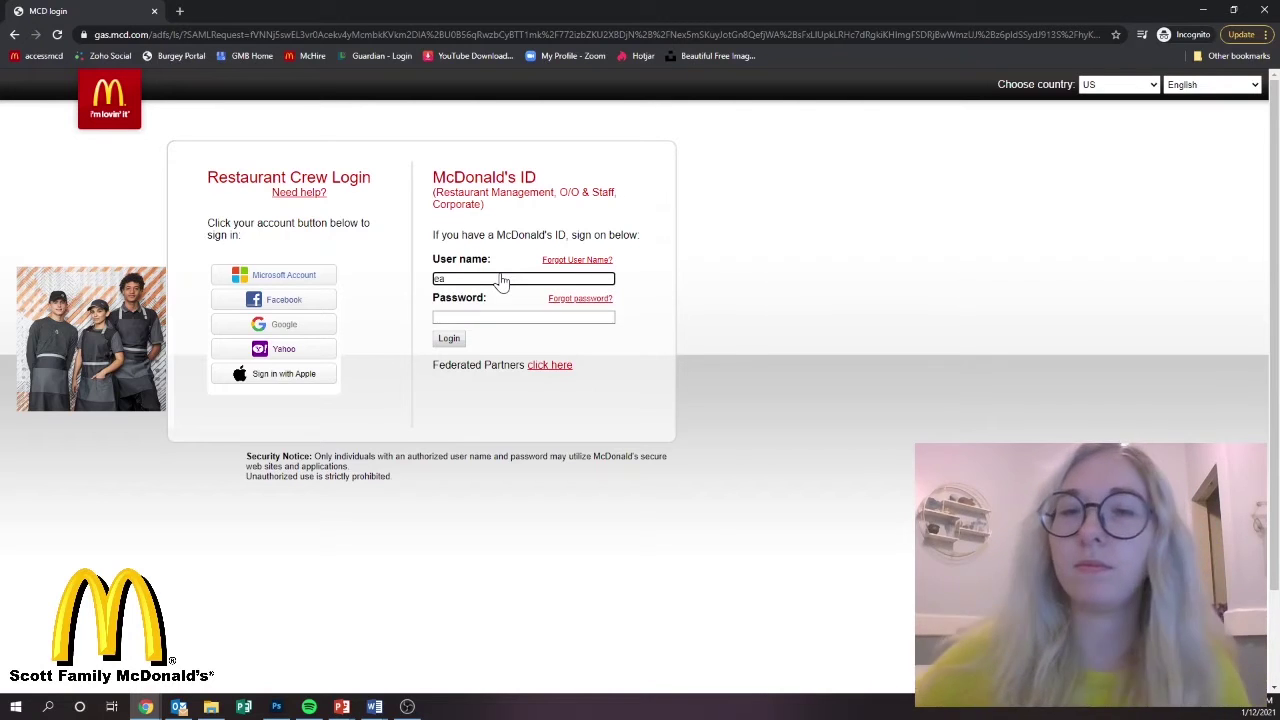
pyautogui.press('Tab')
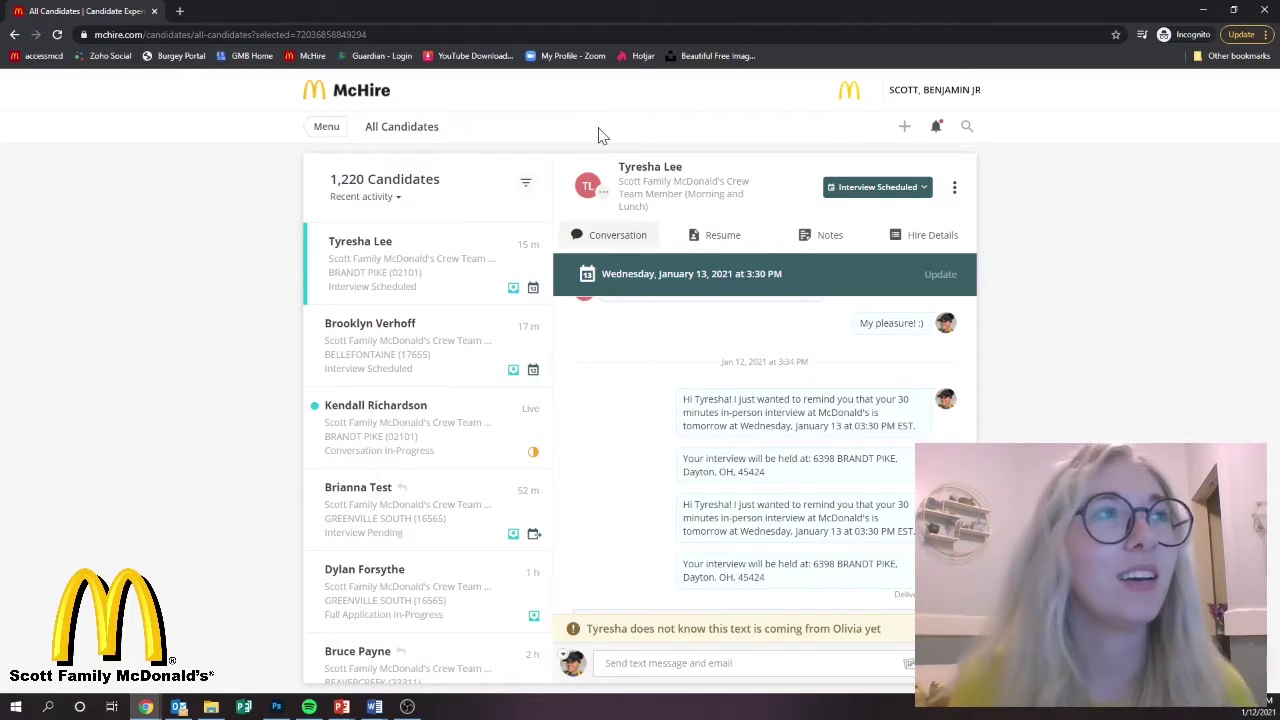
# Open the My Profile settings and check the contact fields, including the mobile phone number and email.
pyautogui.click(333, 134)
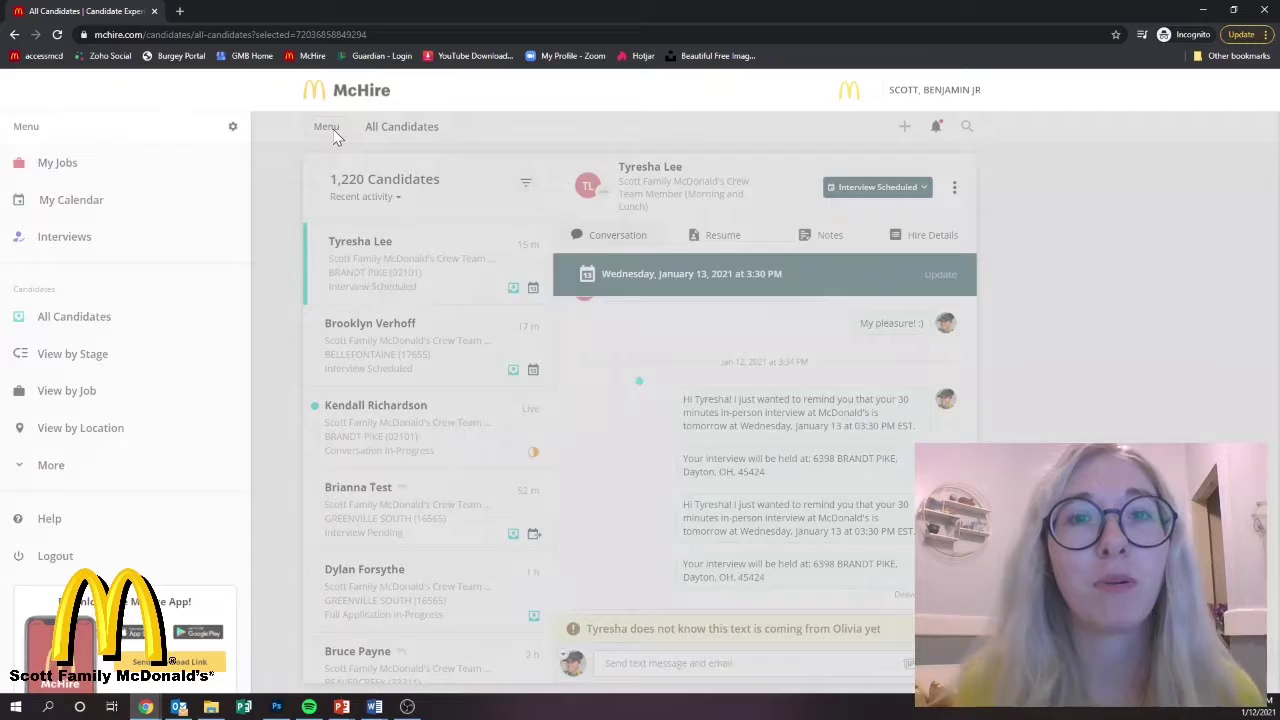
pyautogui.click(232, 128)
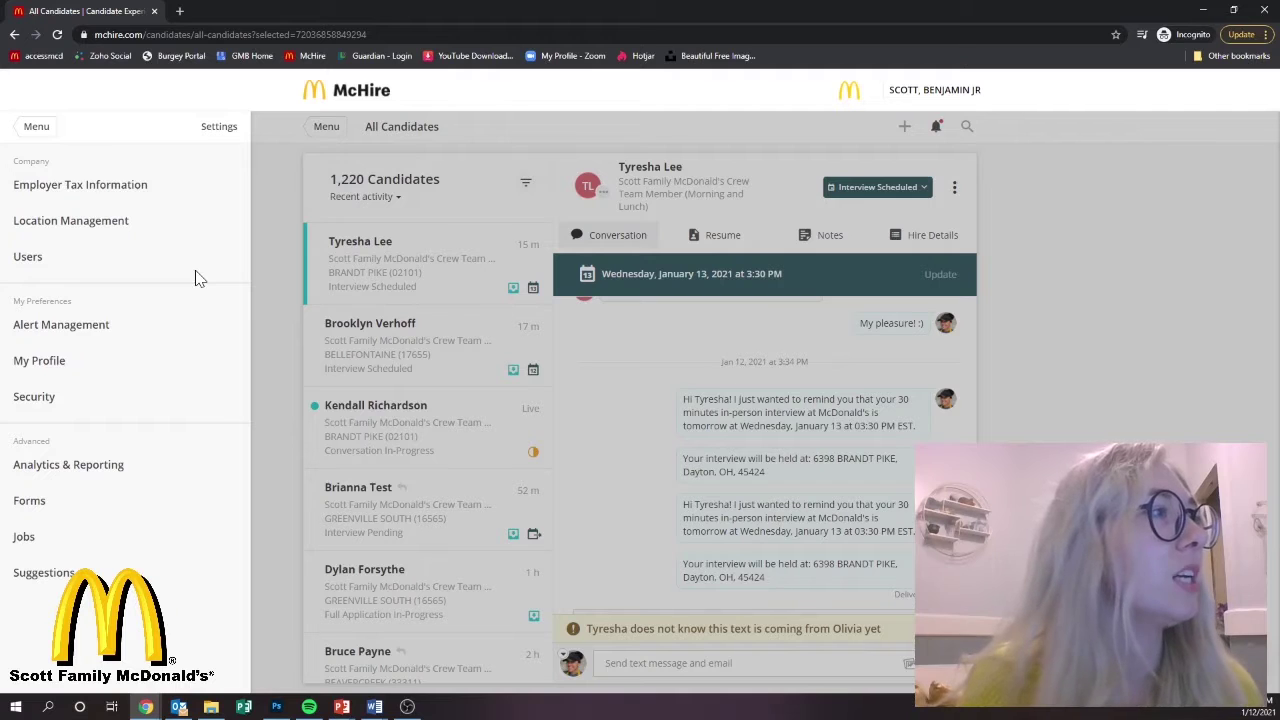
pyautogui.click(22, 362)
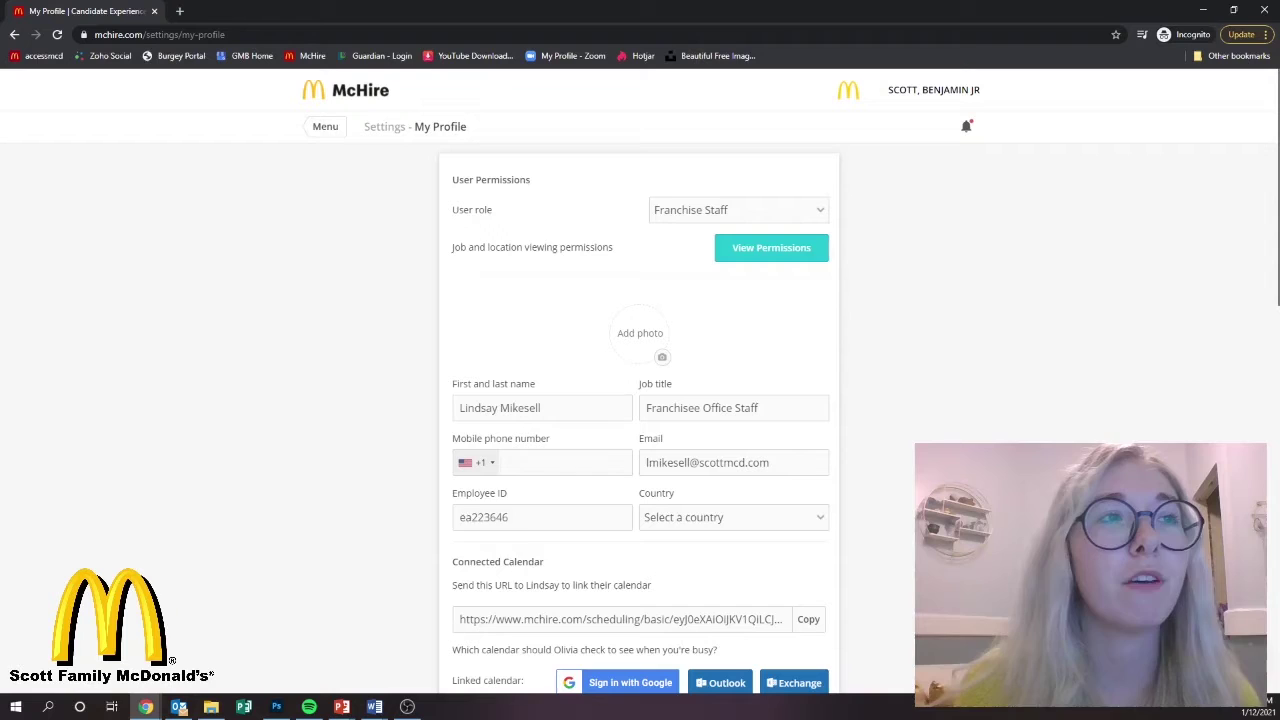
pyautogui.click(504, 462)
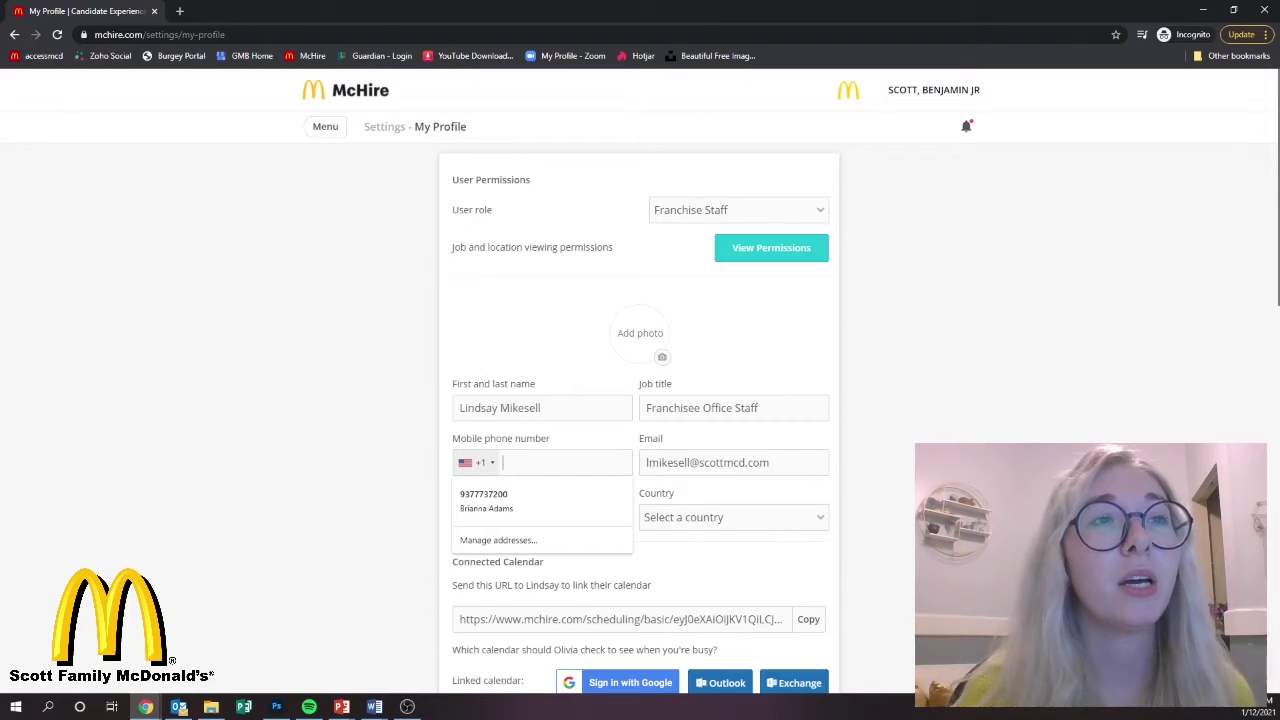
pyautogui.click(674, 450)
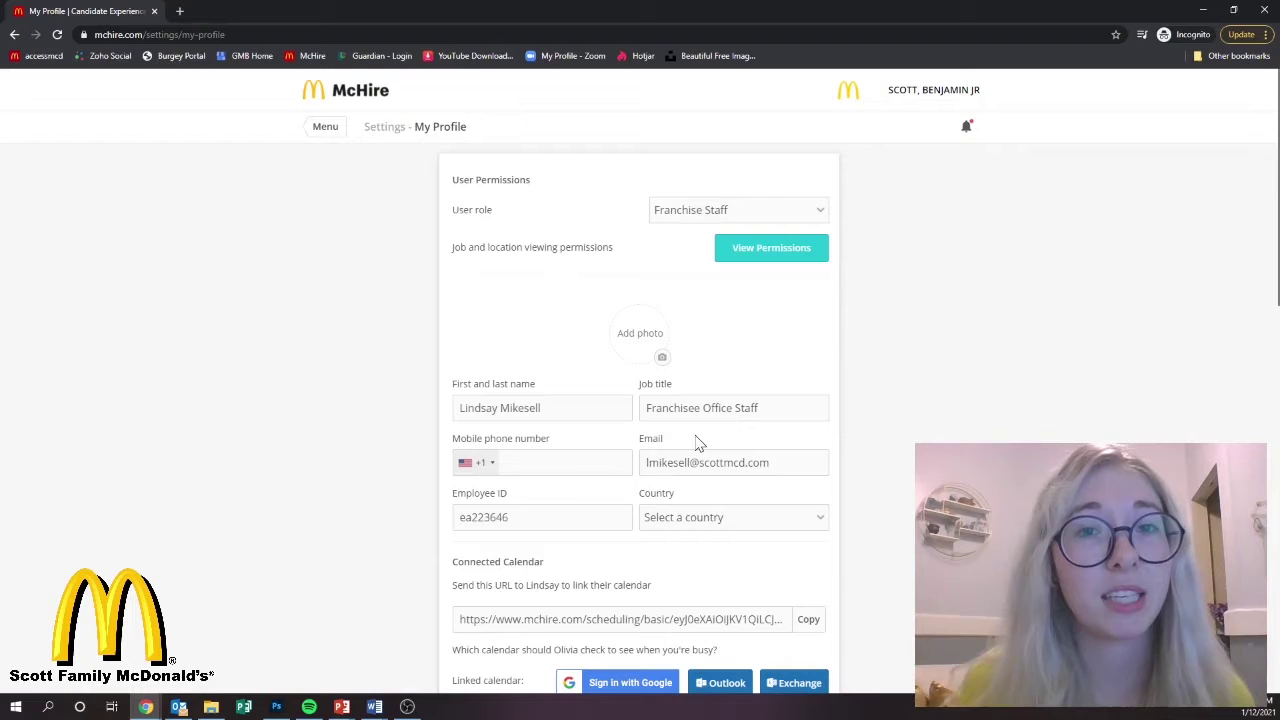
# Set the profile's timezone to (UTC-05:00) US/Eastern.
pyautogui.scroll(-5, 698, 443)
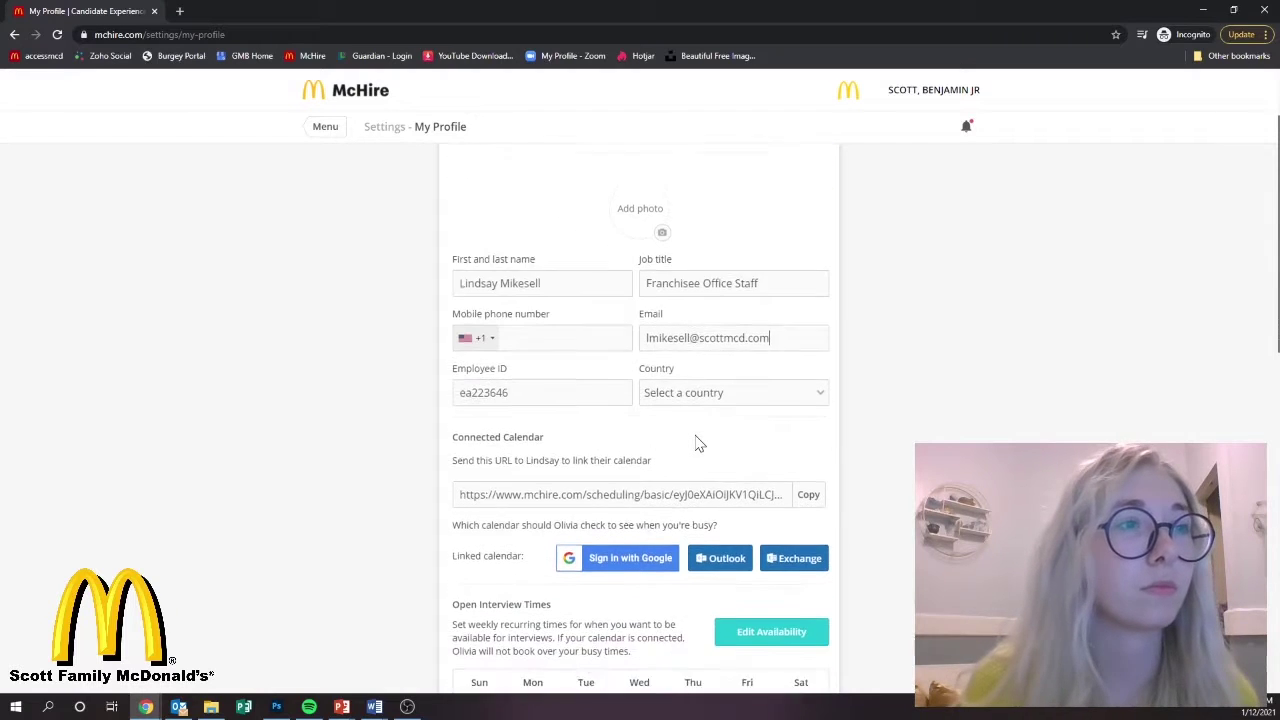
pyautogui.scroll(-3, 698, 443)
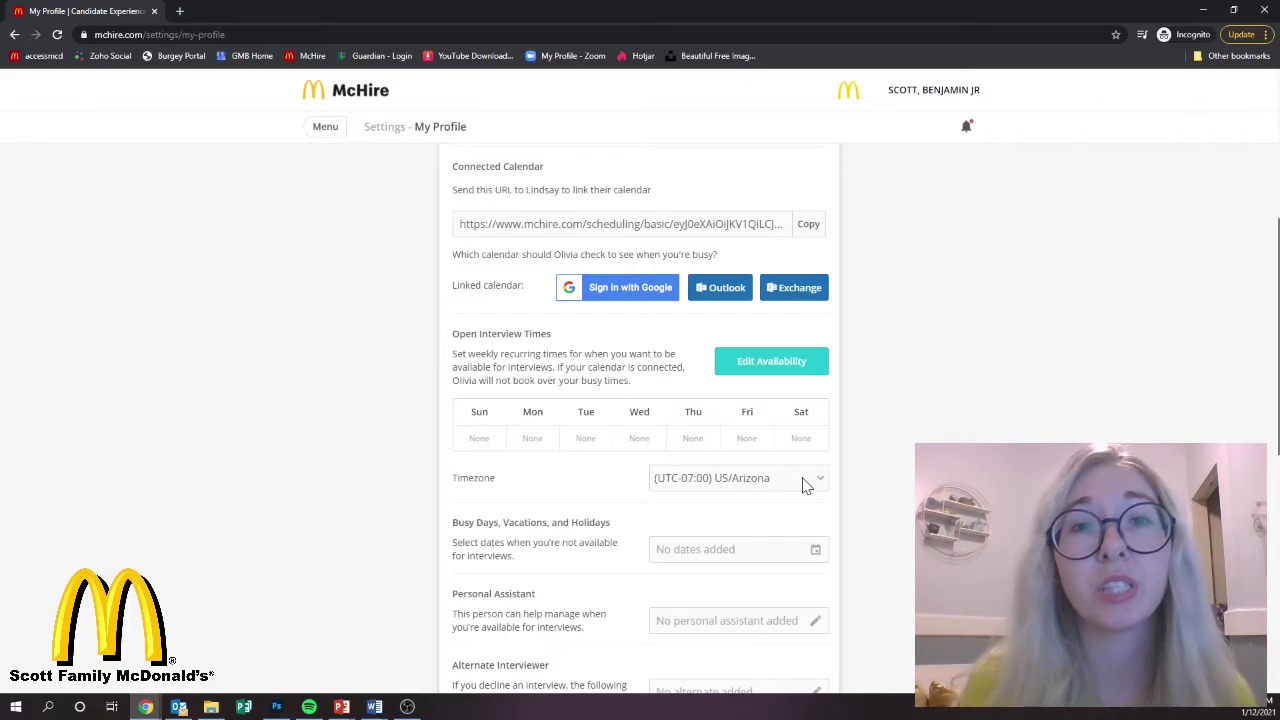
pyautogui.click(804, 483)
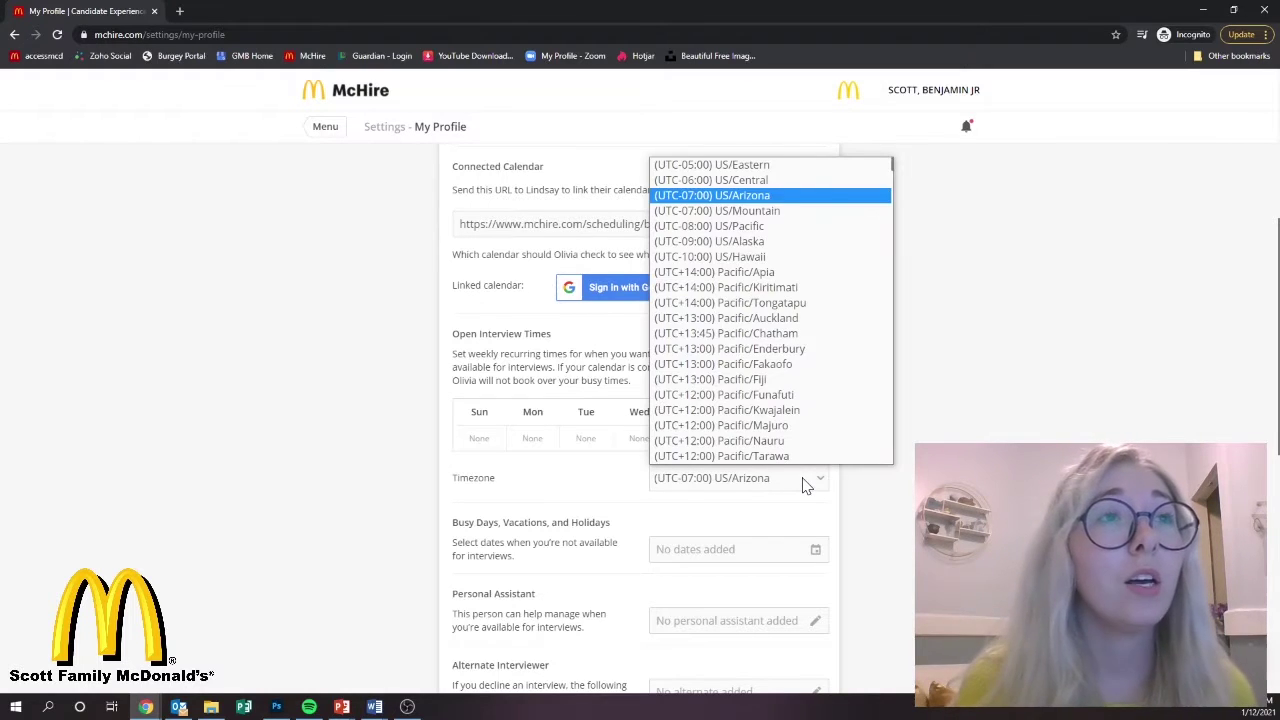
pyautogui.click(762, 168)
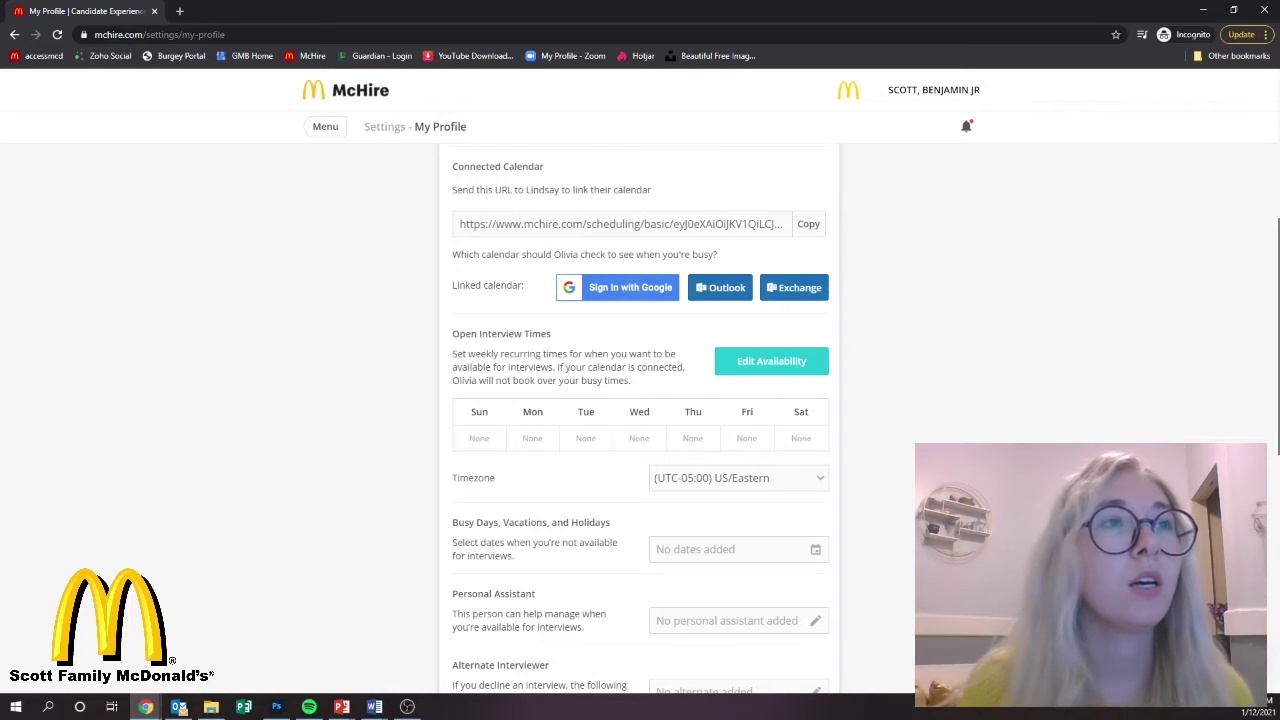
# Set the weekly open interview times to Tuesday and Thursday 3:00–4:00 pm and Saturday 3:30–4:30 pm.
pyautogui.scroll(-1, 620, 300)
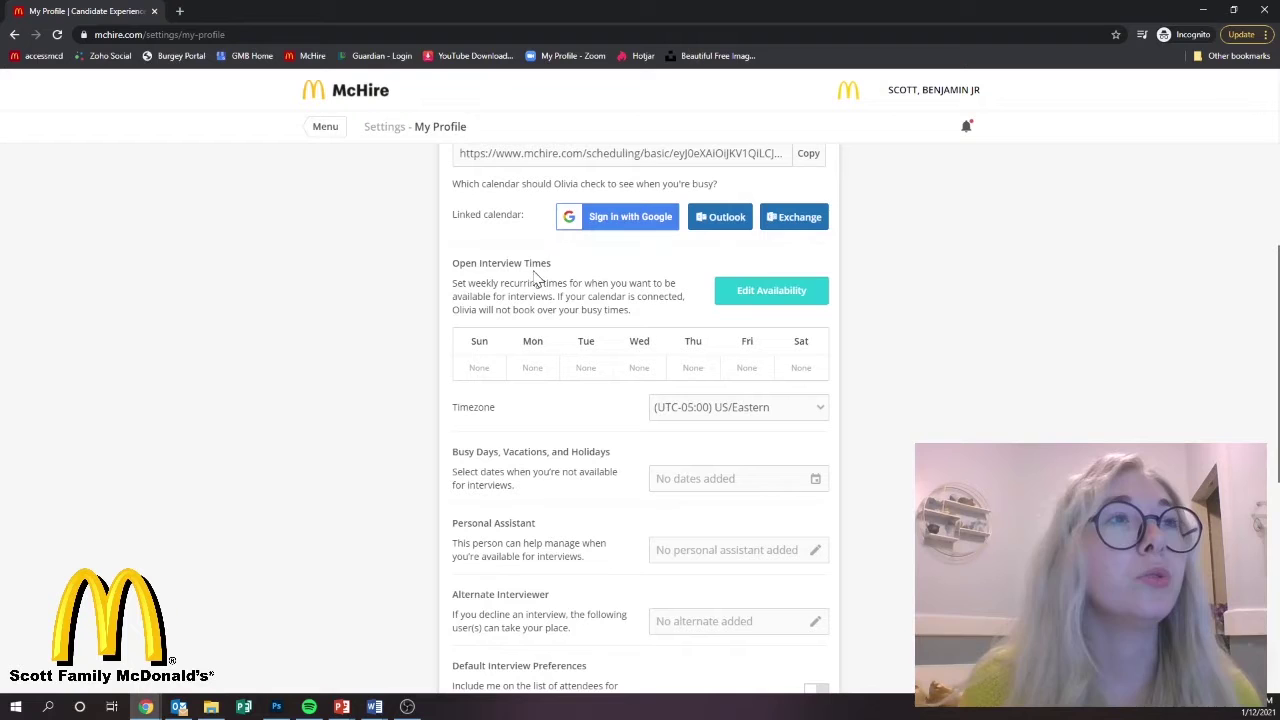
pyautogui.click(777, 302)
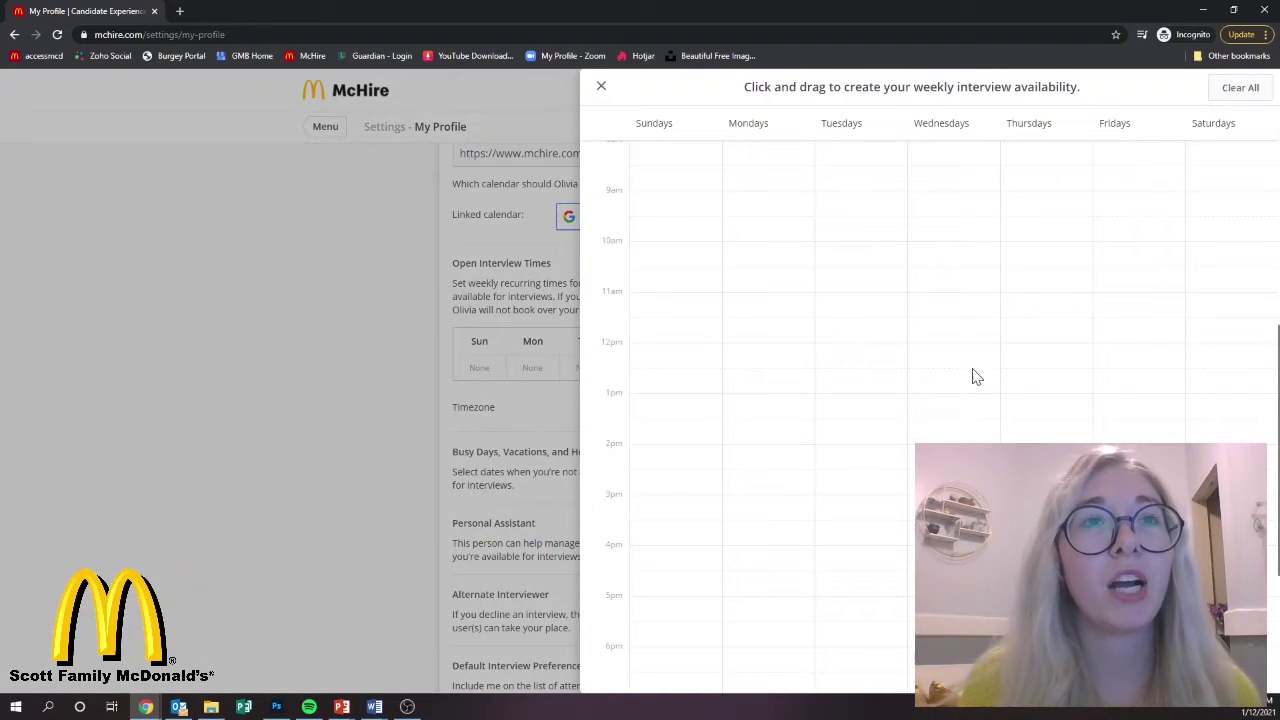
pyautogui.scroll(-1, 960, 340)
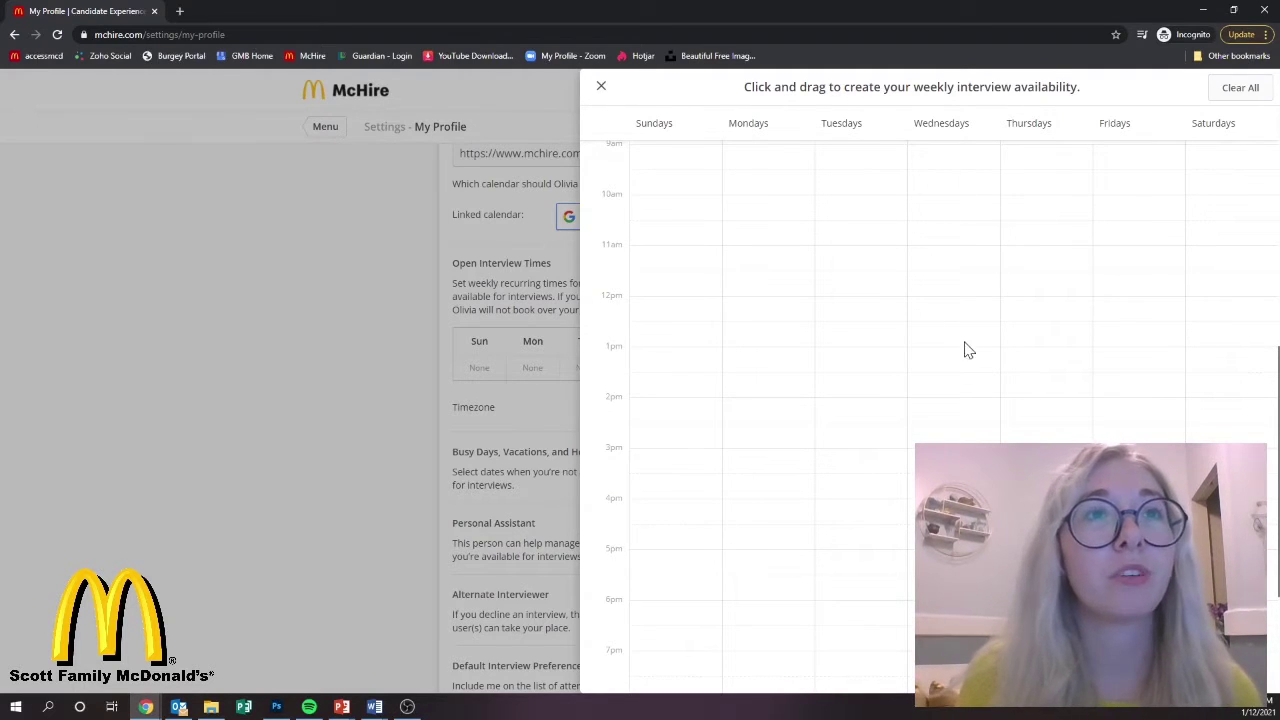
pyautogui.moveTo(951, 363); pyautogui.dragTo(952, 398)
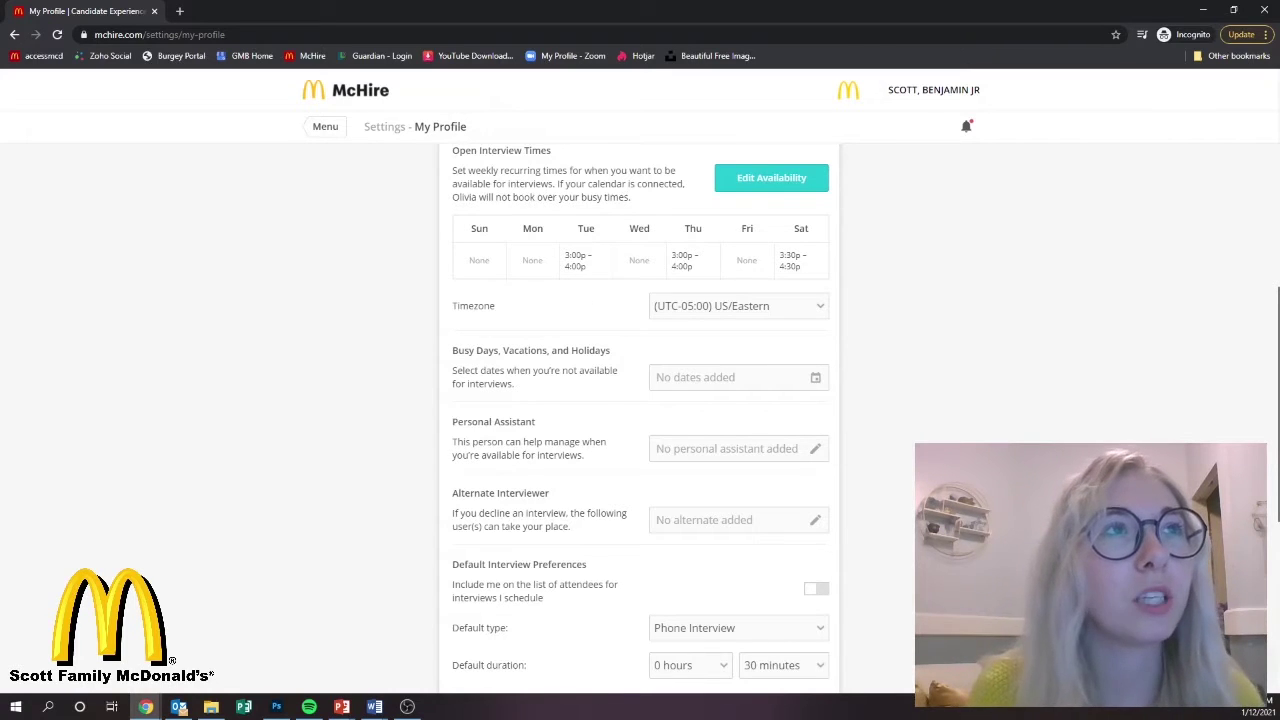
# Select January 14, 2021 as a busy day when no interviews can be held.
pyautogui.click(816, 380)
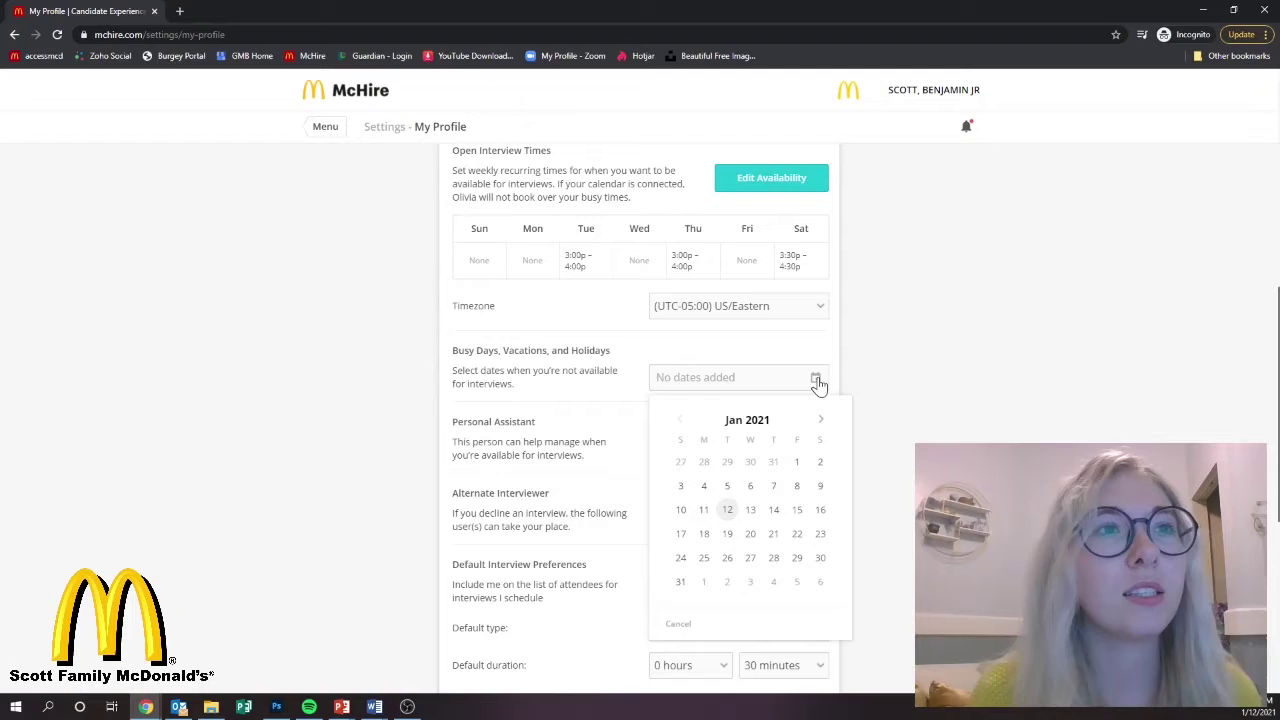
pyautogui.click(775, 512)
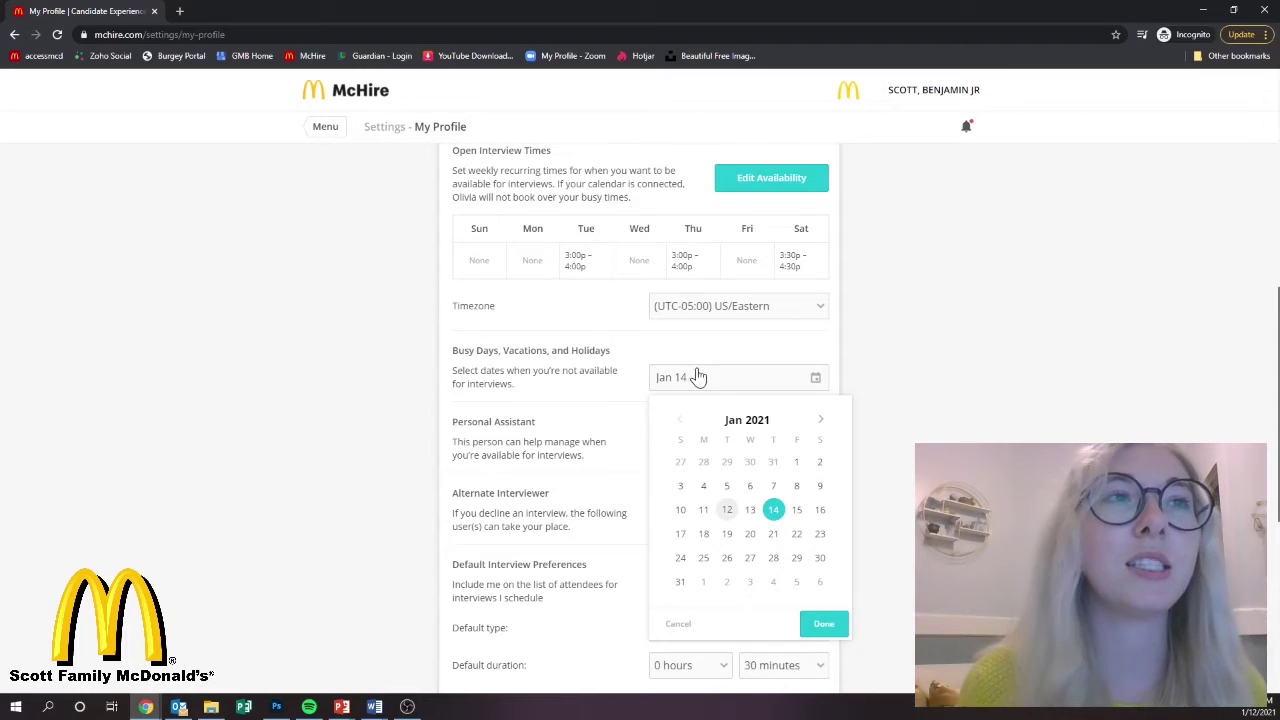
pyautogui.click(598, 392)
pyautogui.scroll(-3, 597, 391)
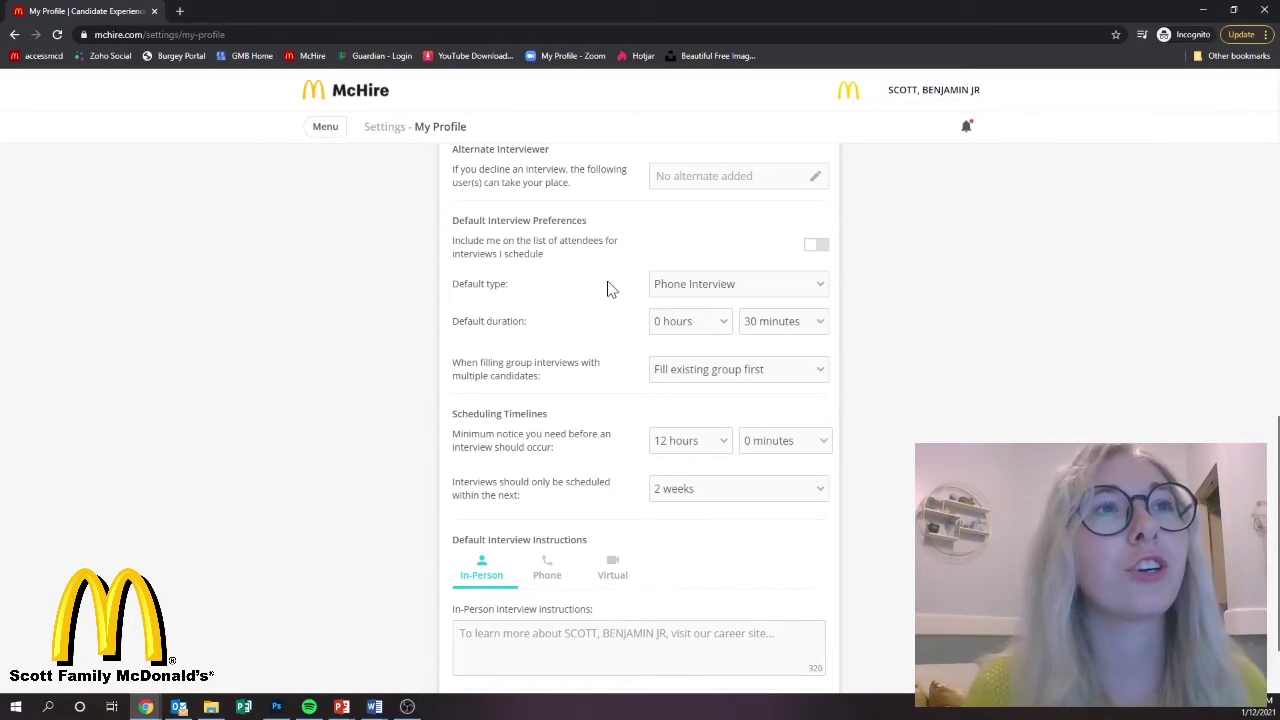
# Set the default interview type to In-Person Interview and the default duration to 0 hours 15 minutes.
pyautogui.click(785, 289)
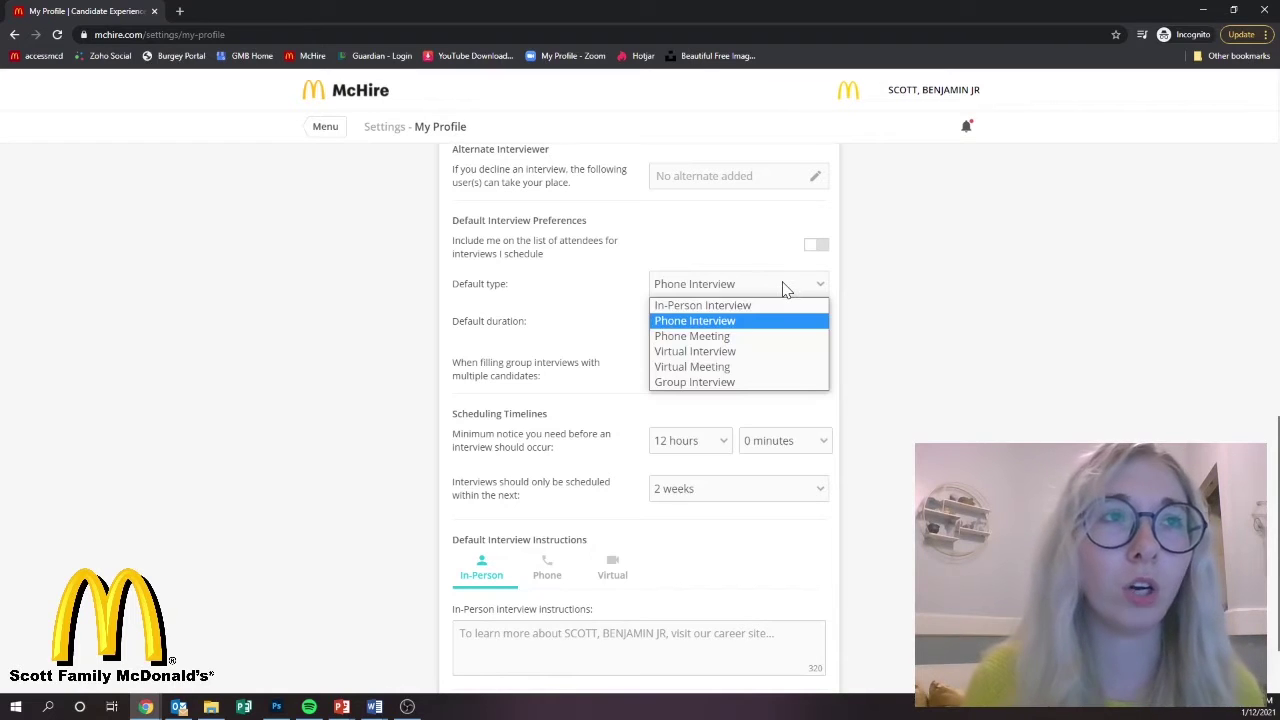
pyautogui.click(716, 308)
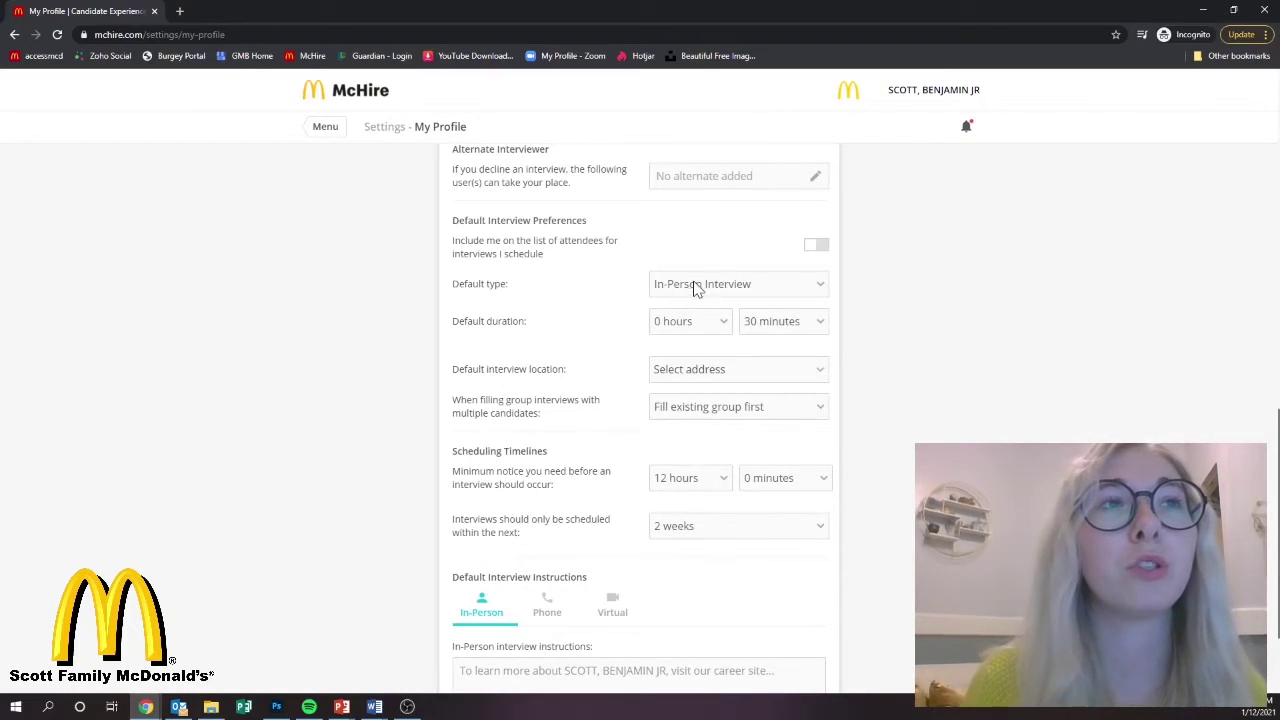
pyautogui.click(818, 330)
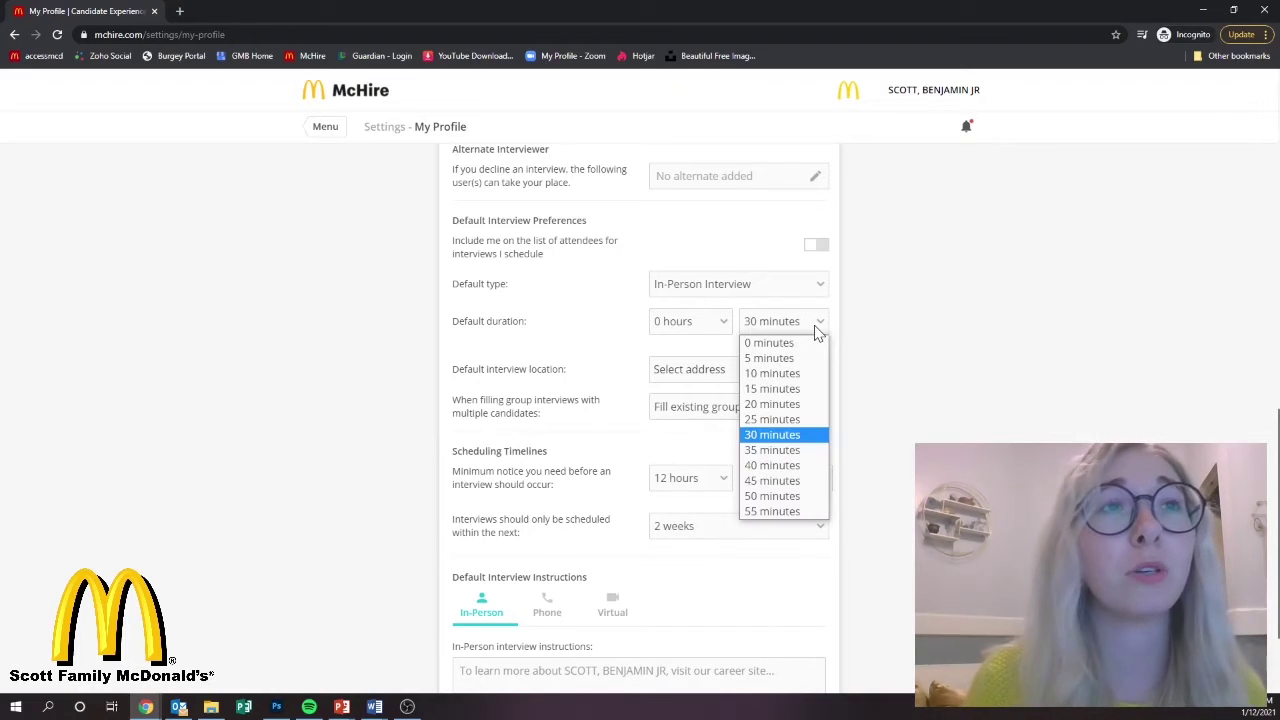
pyautogui.click(888, 330)
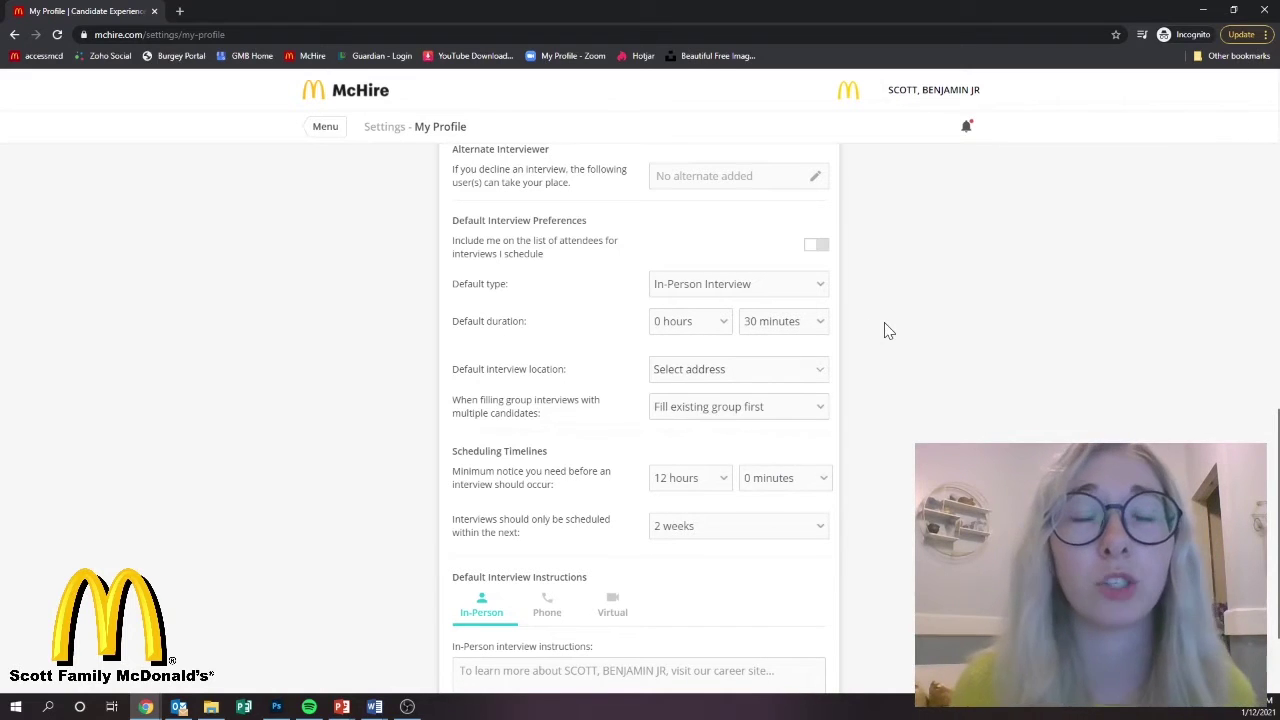
pyautogui.click(820, 330)
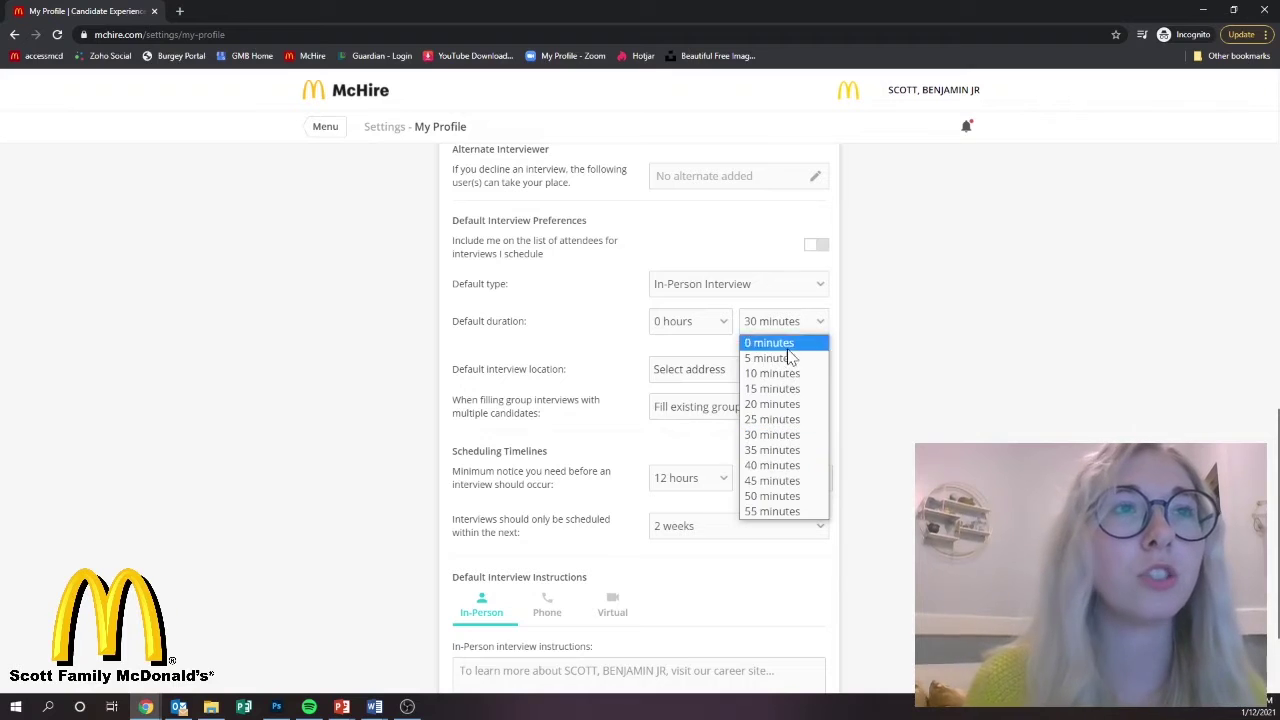
pyautogui.click(783, 392)
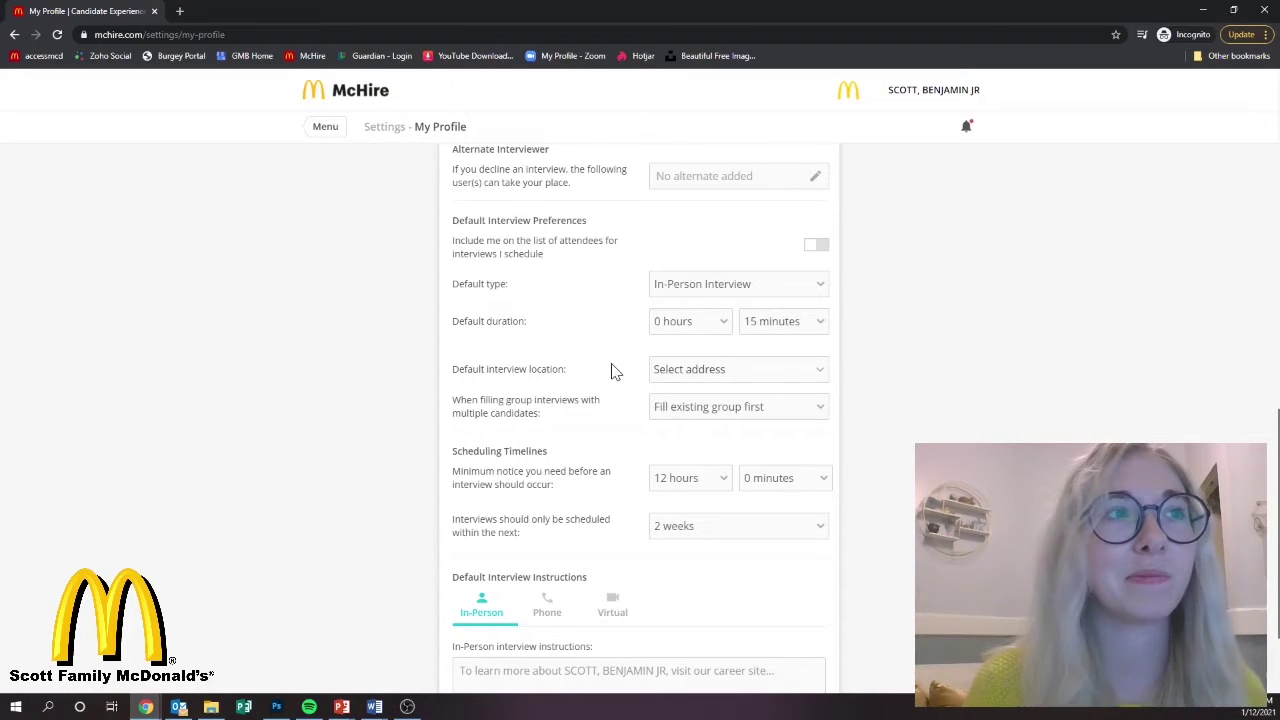
# Choose 2 weeks as the period within which interviews should be scheduled.
pyautogui.scroll(-1, 607, 368)
pyautogui.scroll(-1, 605, 367)
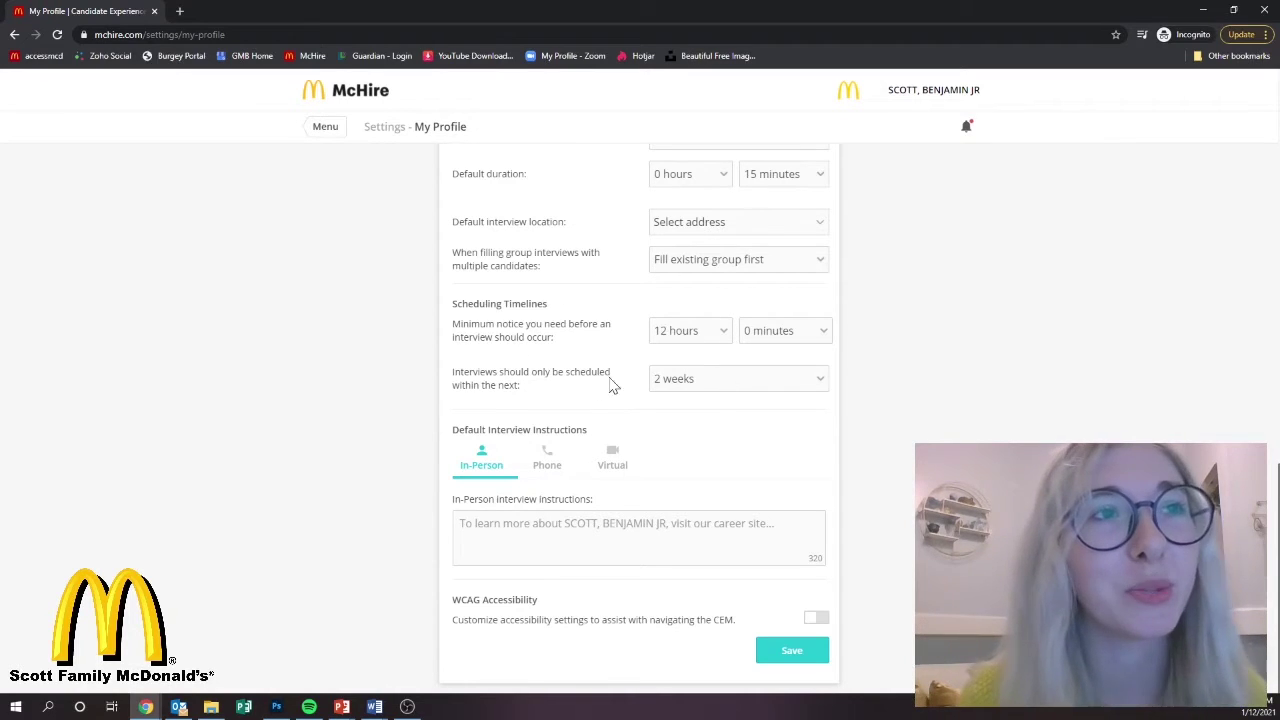
pyautogui.click(820, 378)
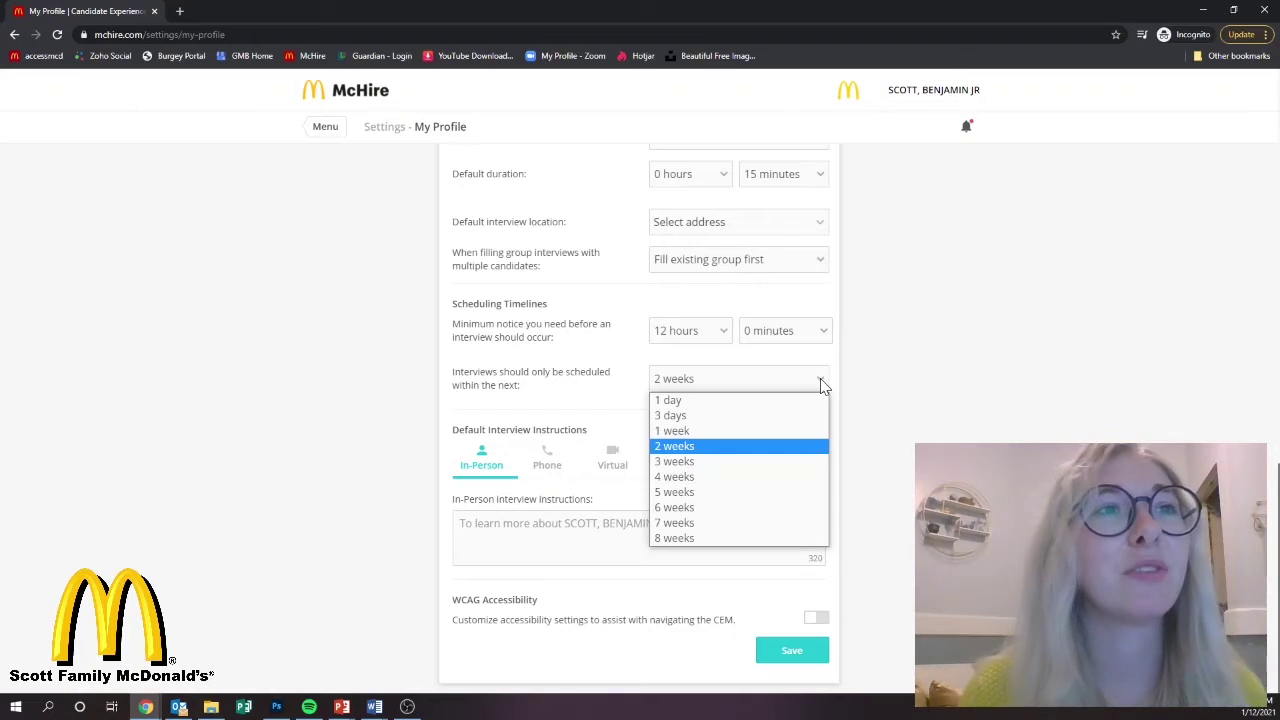
pyautogui.click(693, 447)
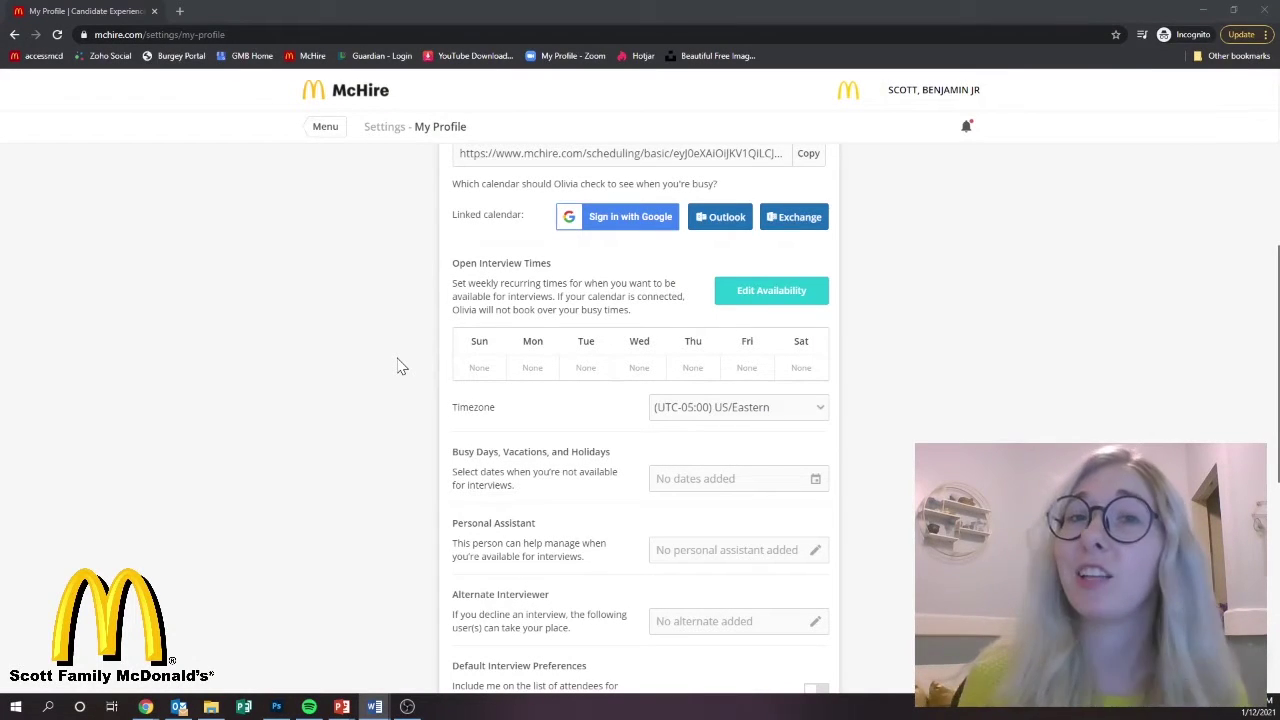
# Go to the Alert Management settings, saving the pending profile changes on the way.
pyautogui.click(320, 133)
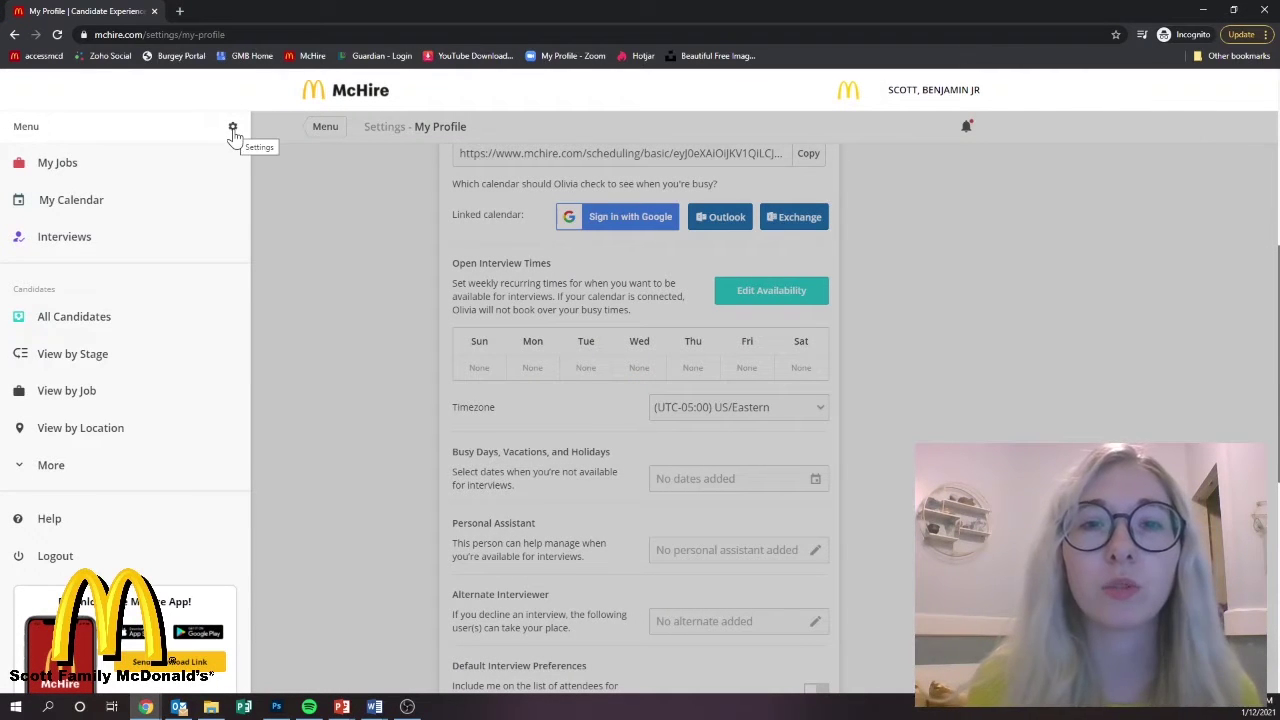
pyautogui.click(233, 128)
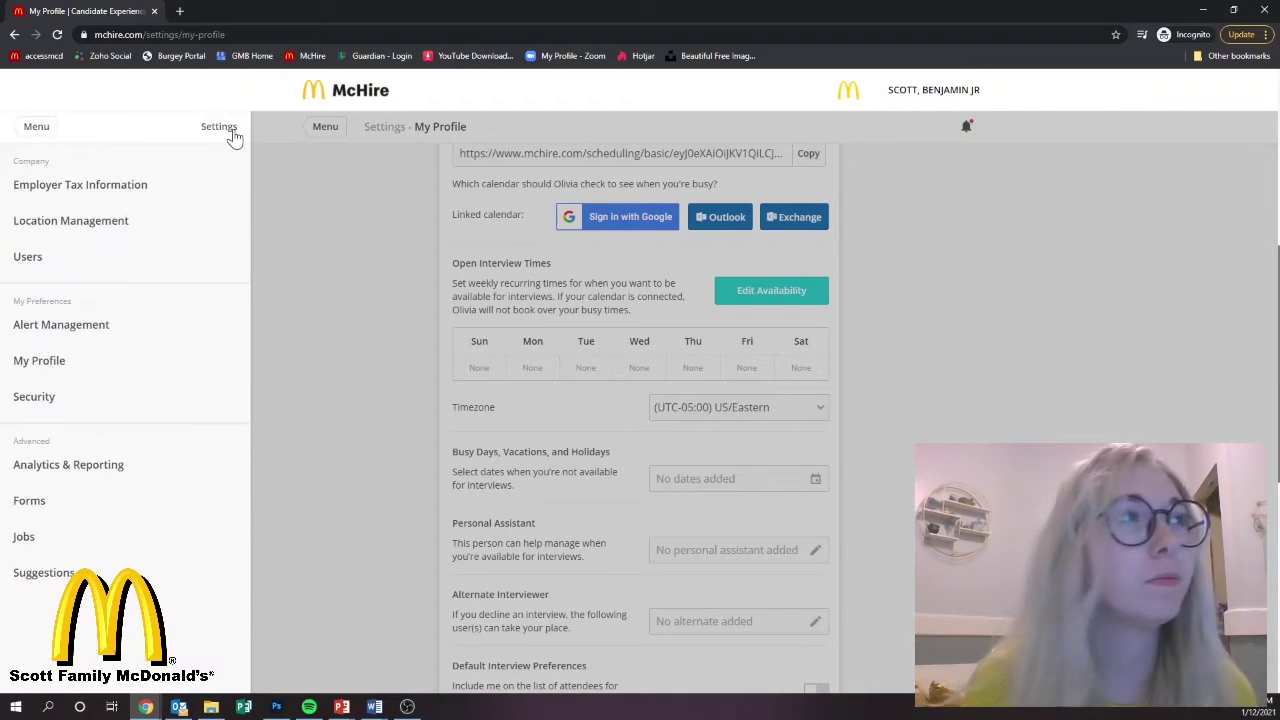
pyautogui.click(84, 338)
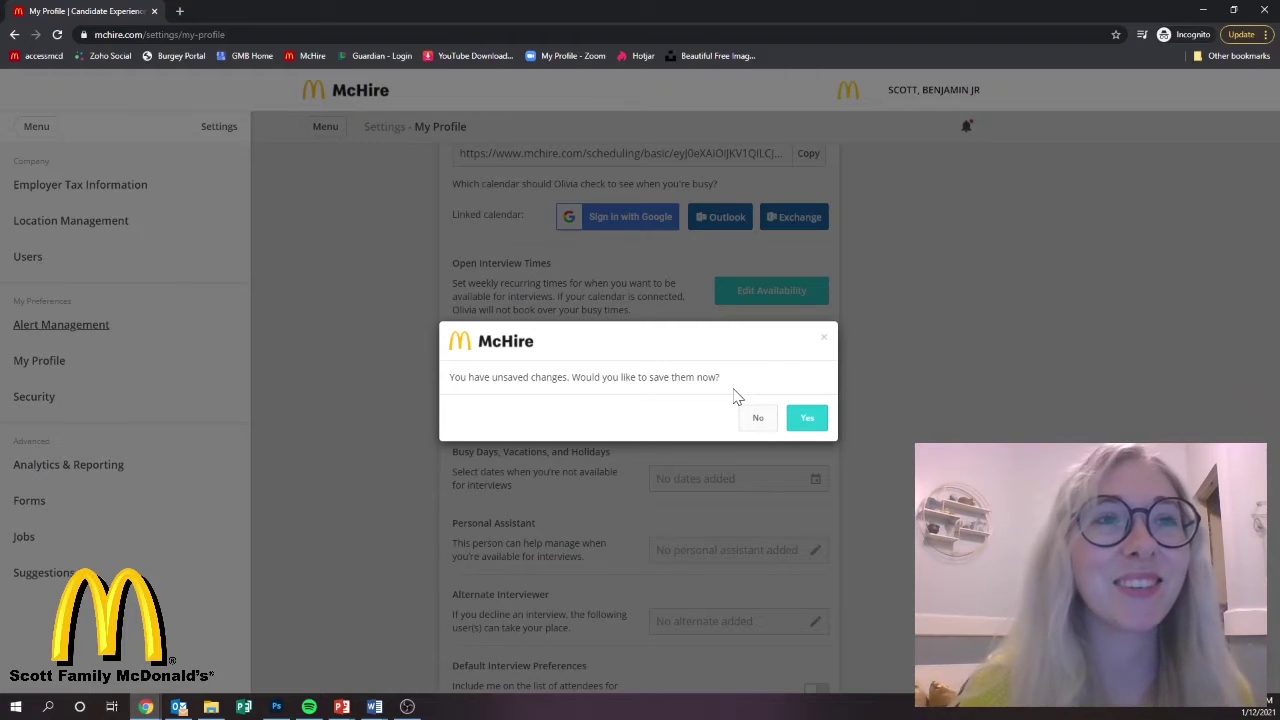
pyautogui.click(808, 418)
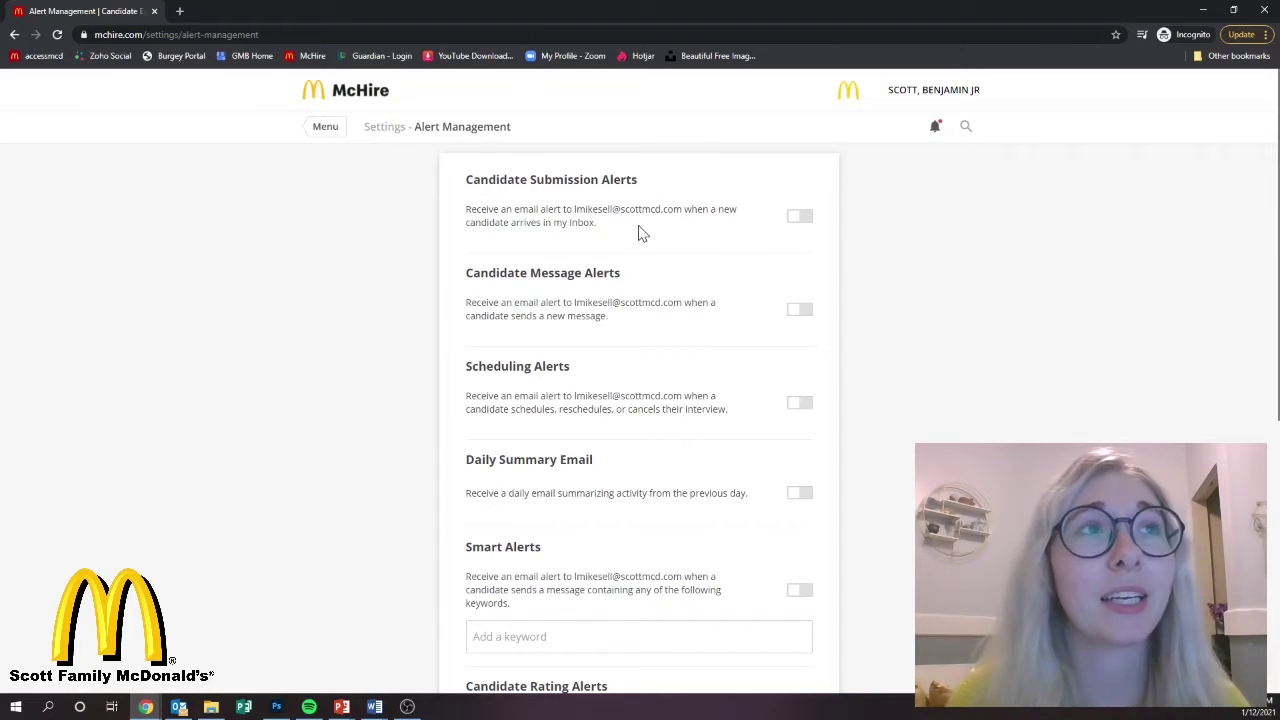
# Turn on Candidate Submission Alerts so an email is sent when a new candidate arrives in the inbox.
pyautogui.click(800, 218)
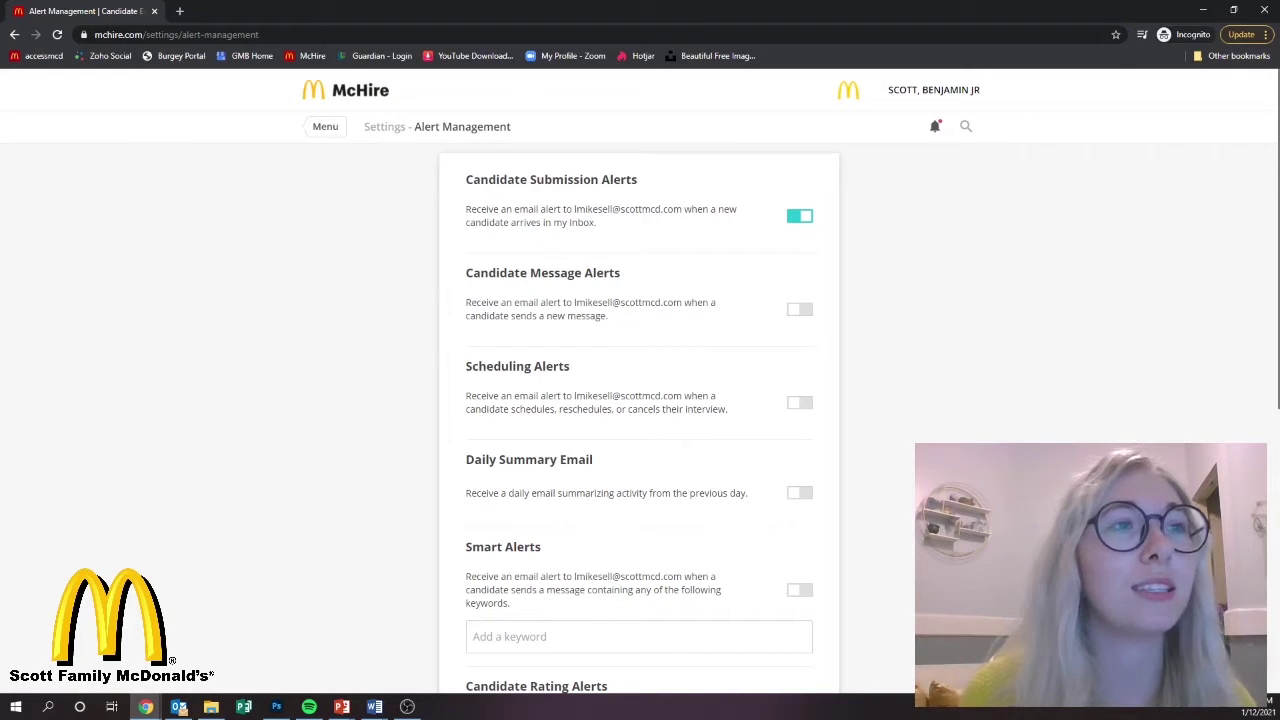
# Turn on the Daily Summary Email, Candidate Message Alerts and Scheduling Alerts.
pyautogui.click(798, 496)
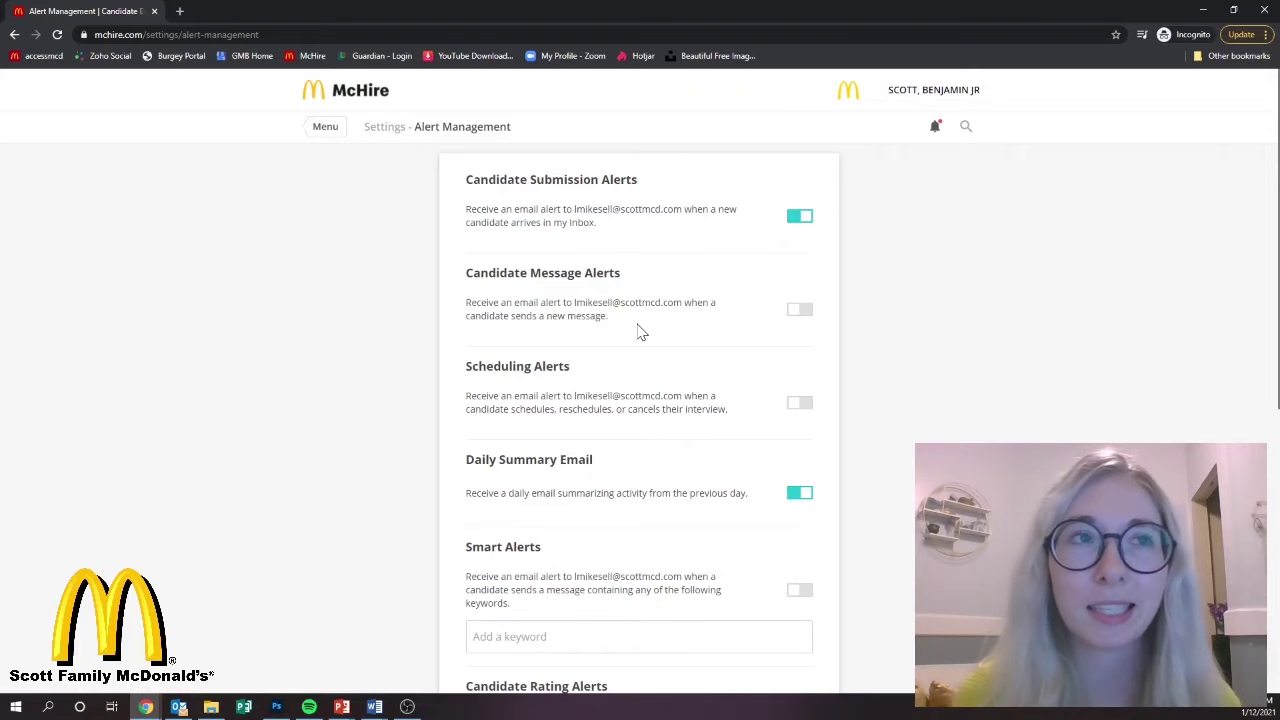
pyautogui.click(800, 312)
pyautogui.scroll(-1, 583, 360)
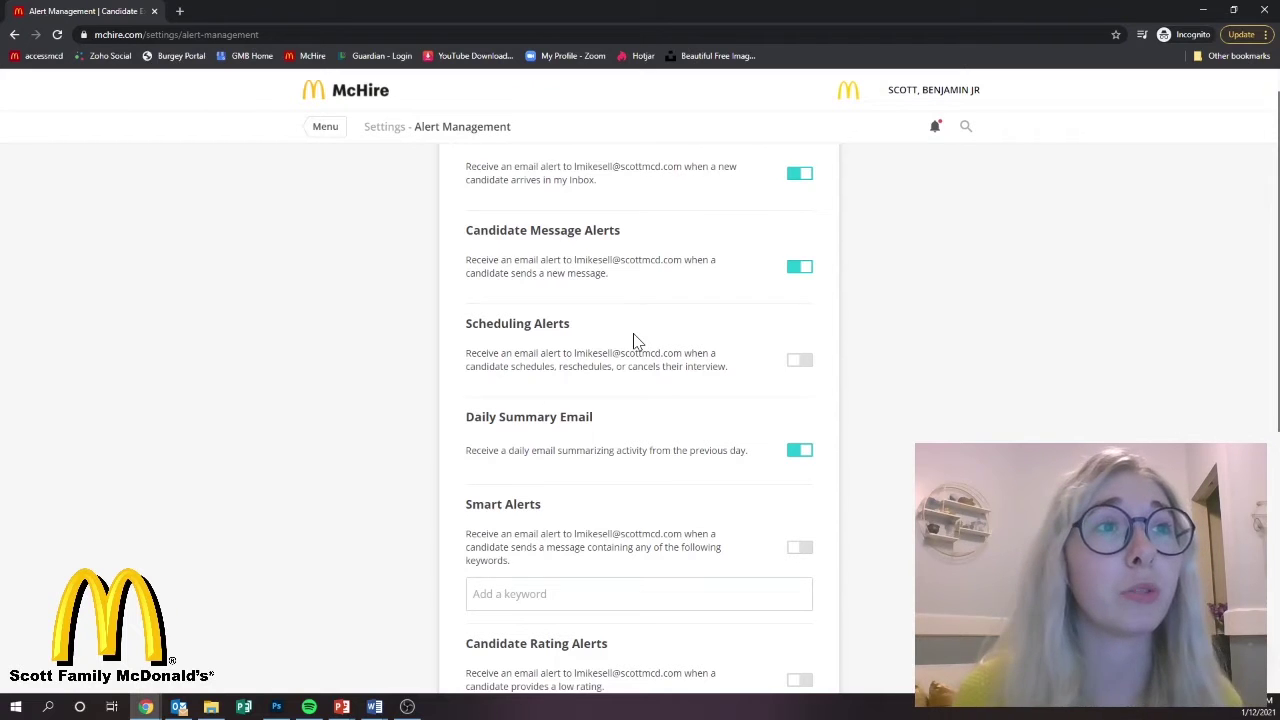
pyautogui.click(800, 362)
# Turn on Note Alerts so an email is sent when a team member mentions you in a candidate note.
pyautogui.scroll(-3, 618, 348)
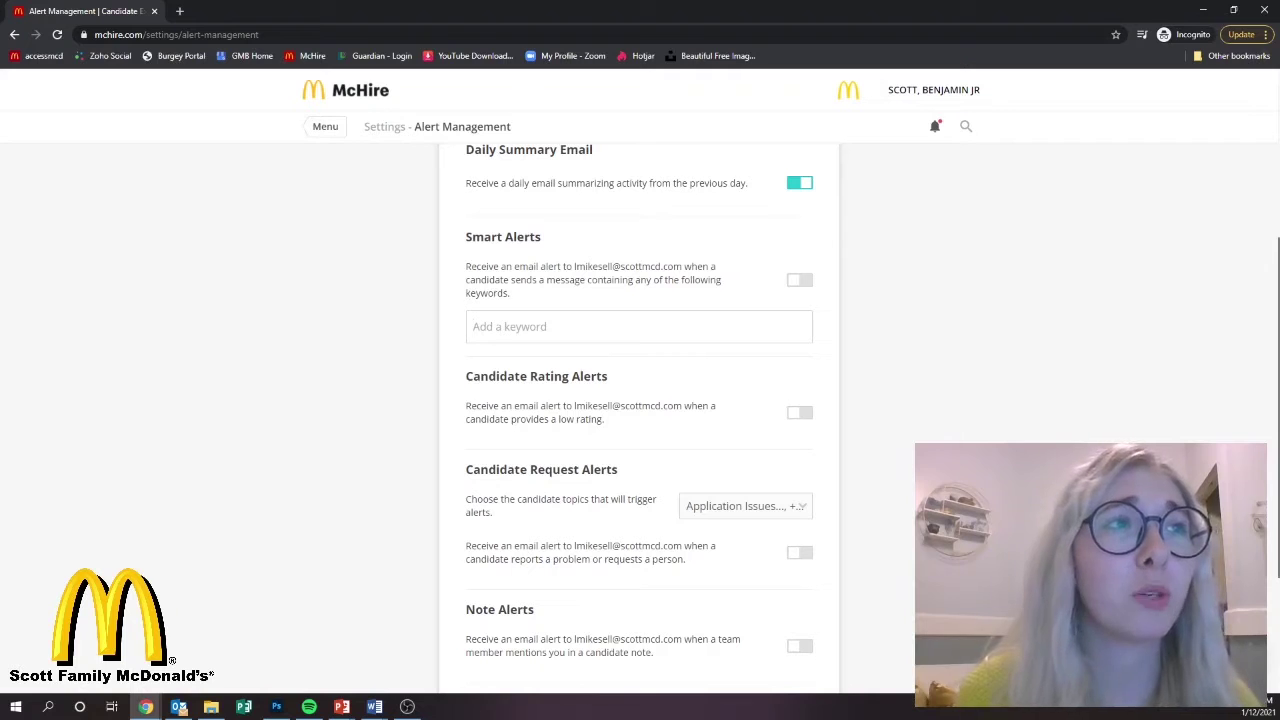
pyautogui.click(526, 314)
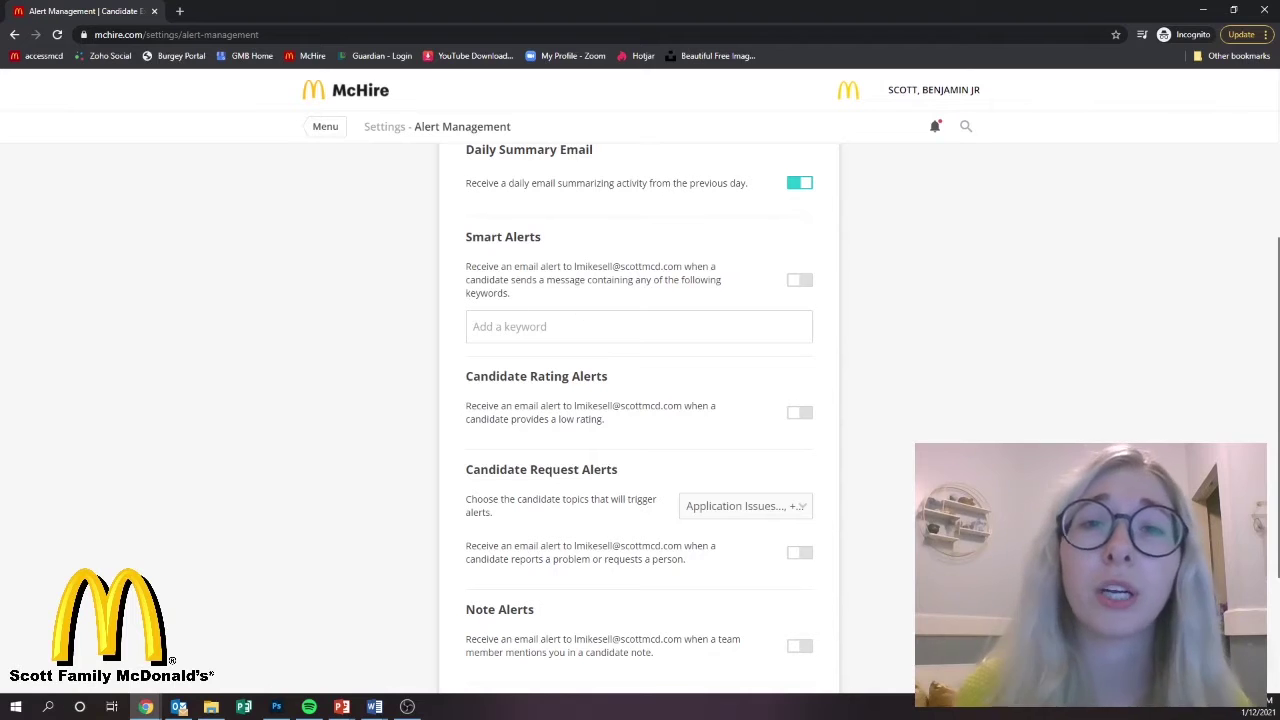
pyautogui.scroll(-2, 640, 330)
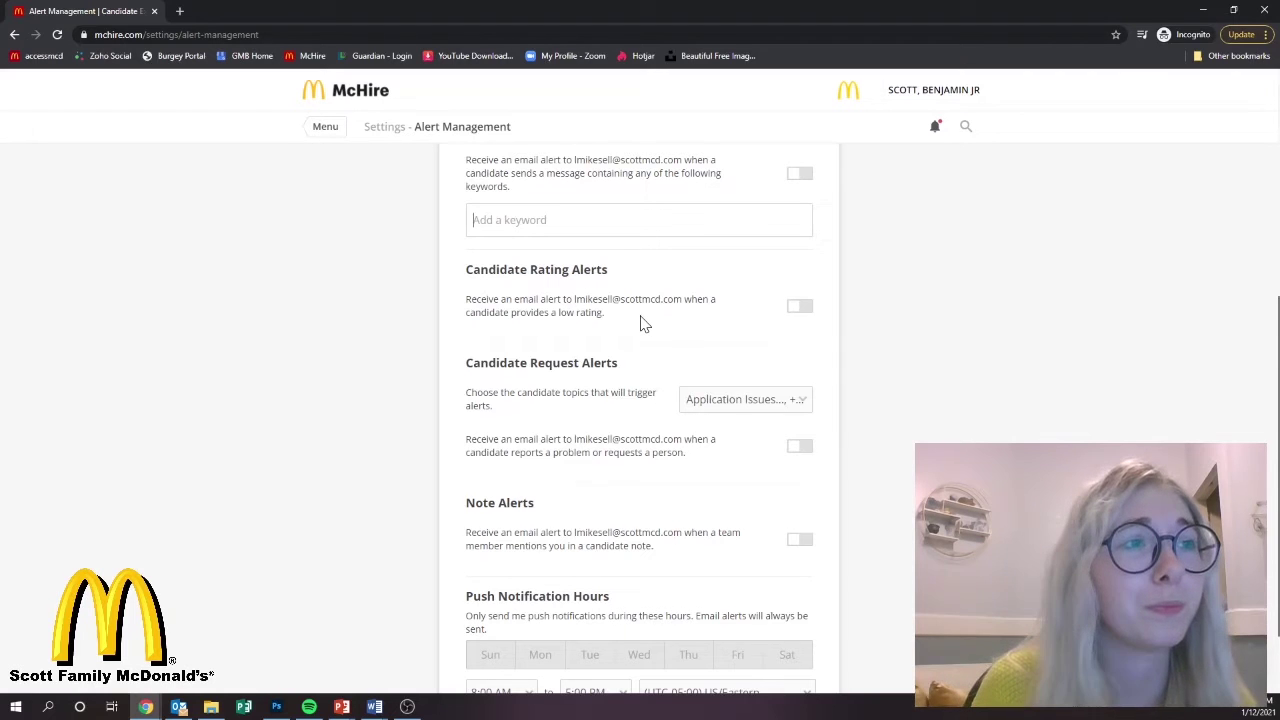
pyautogui.scroll(-1, 644, 324)
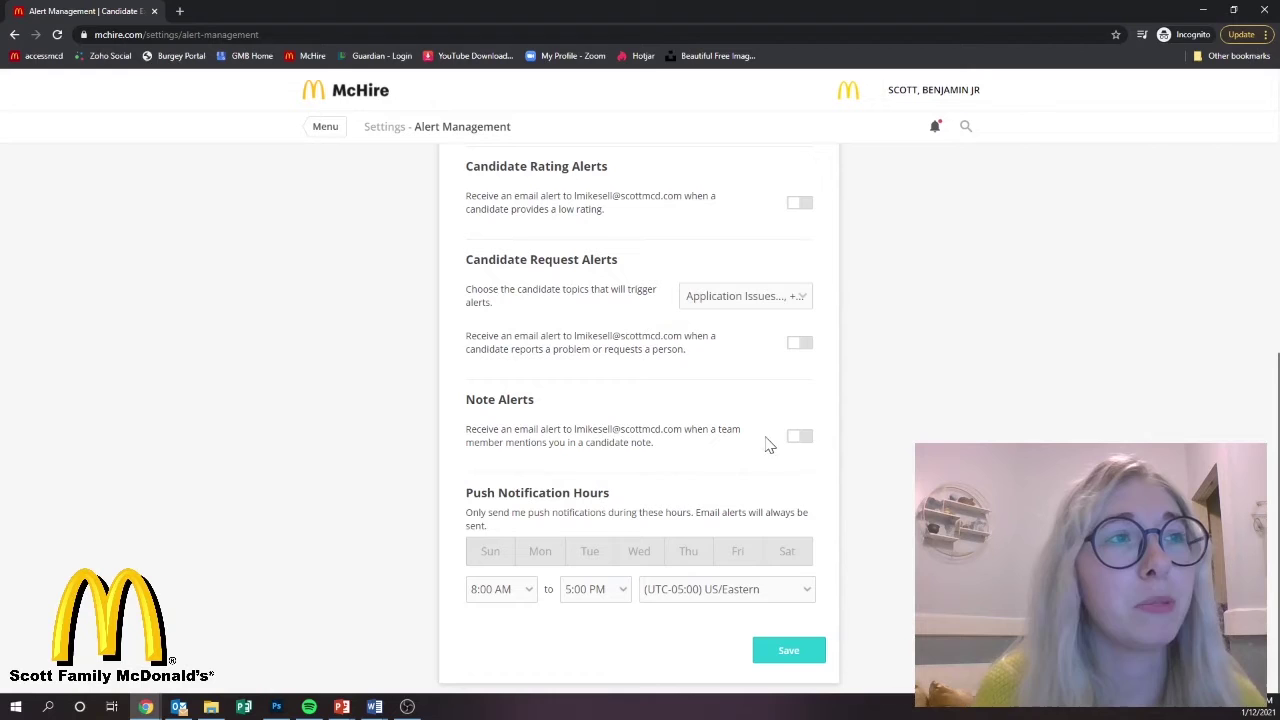
pyautogui.click(797, 440)
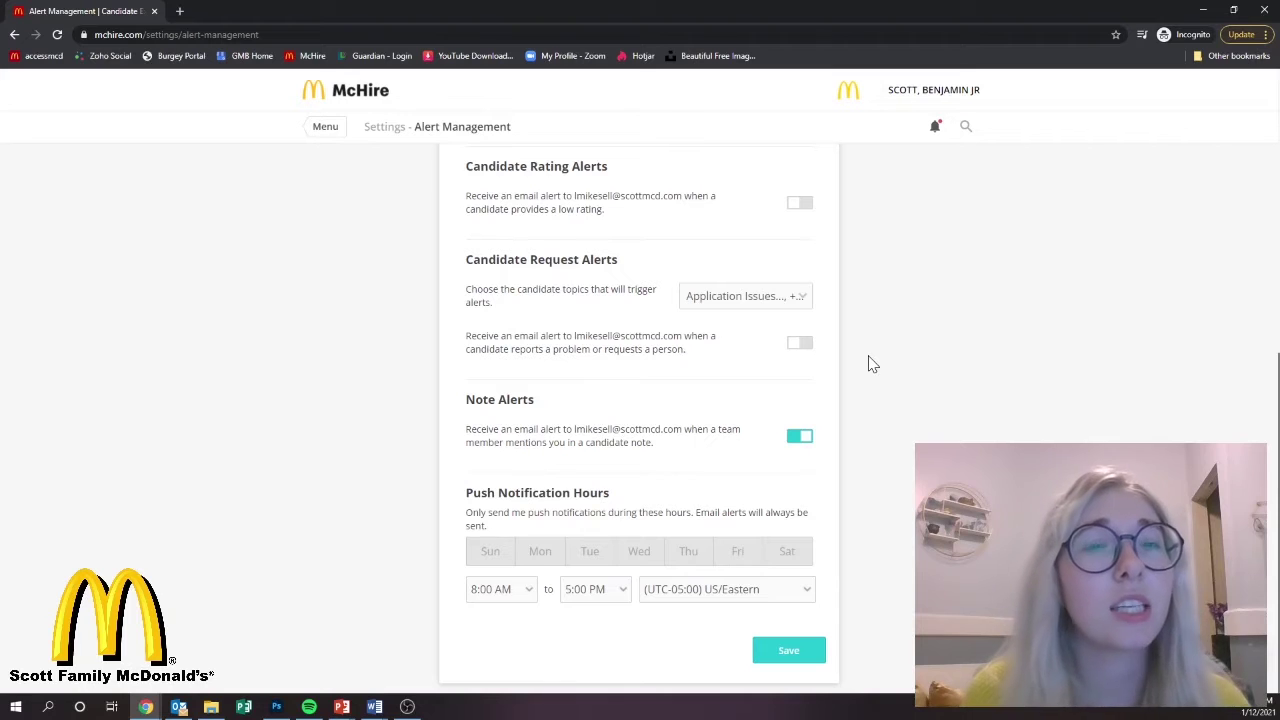
pyautogui.scroll(5, 872, 364)
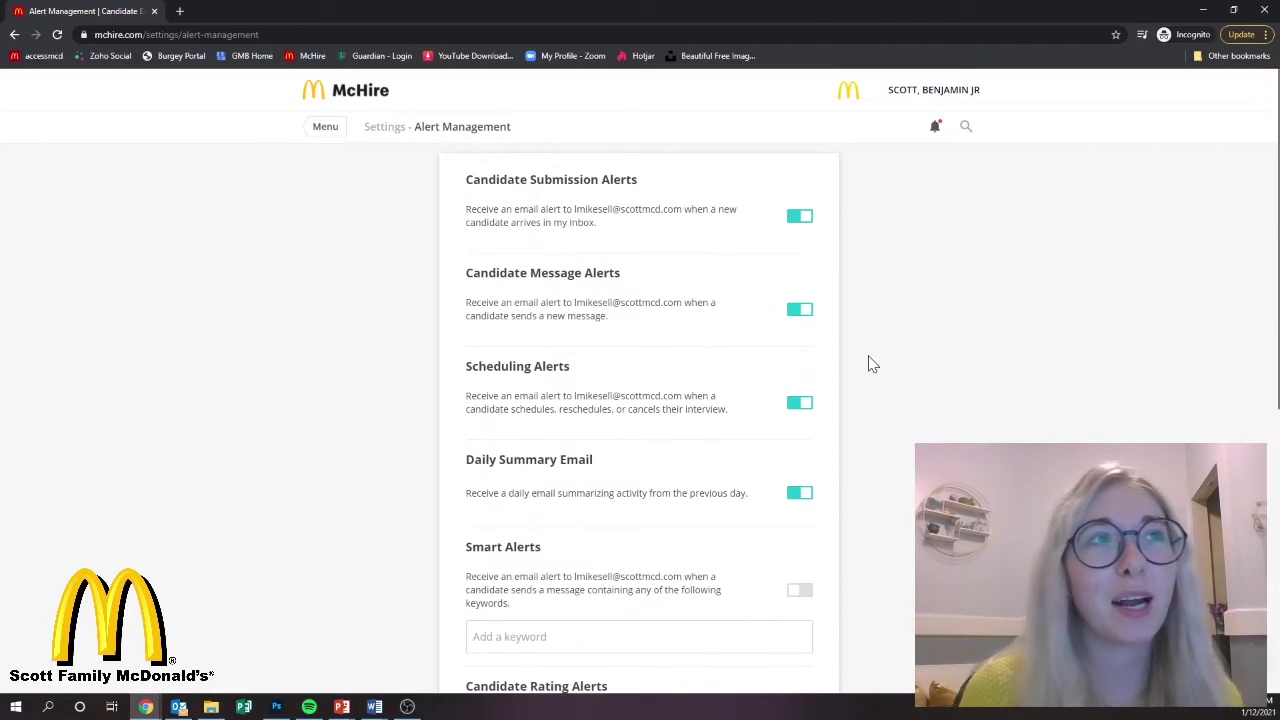
pyautogui.scroll(-1, 872, 364)
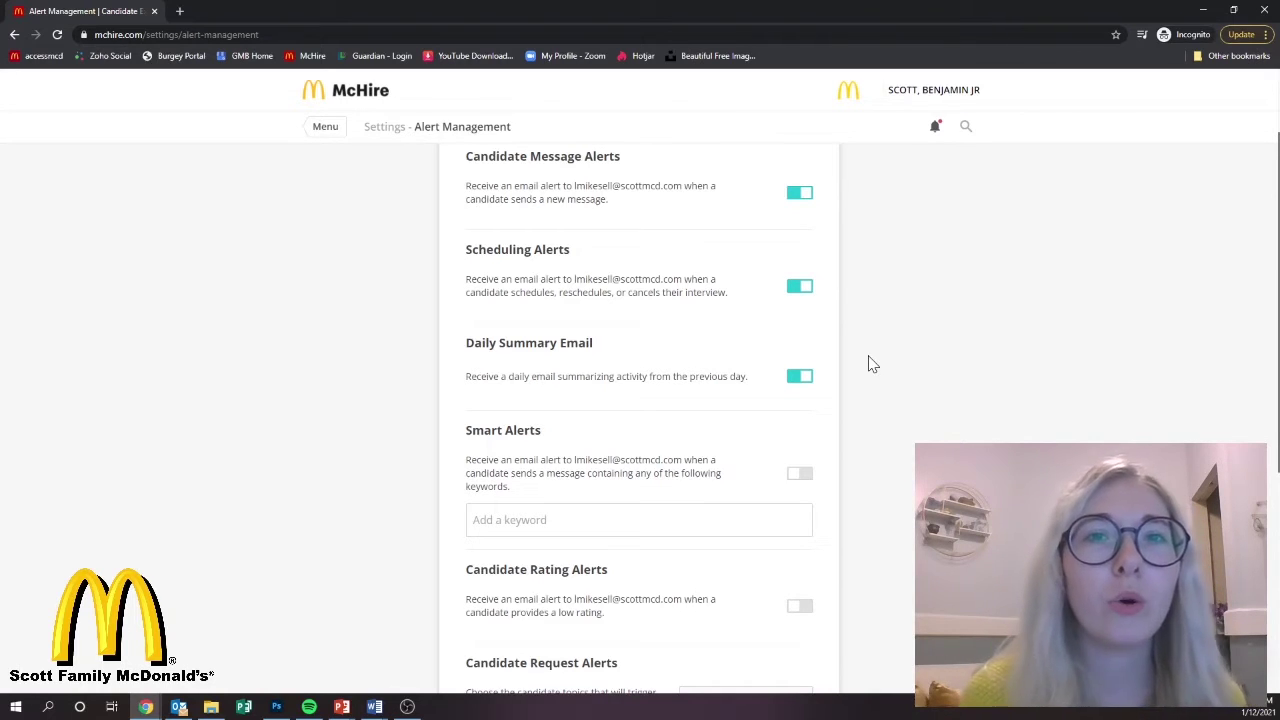
pyautogui.scroll(1, 870, 364)
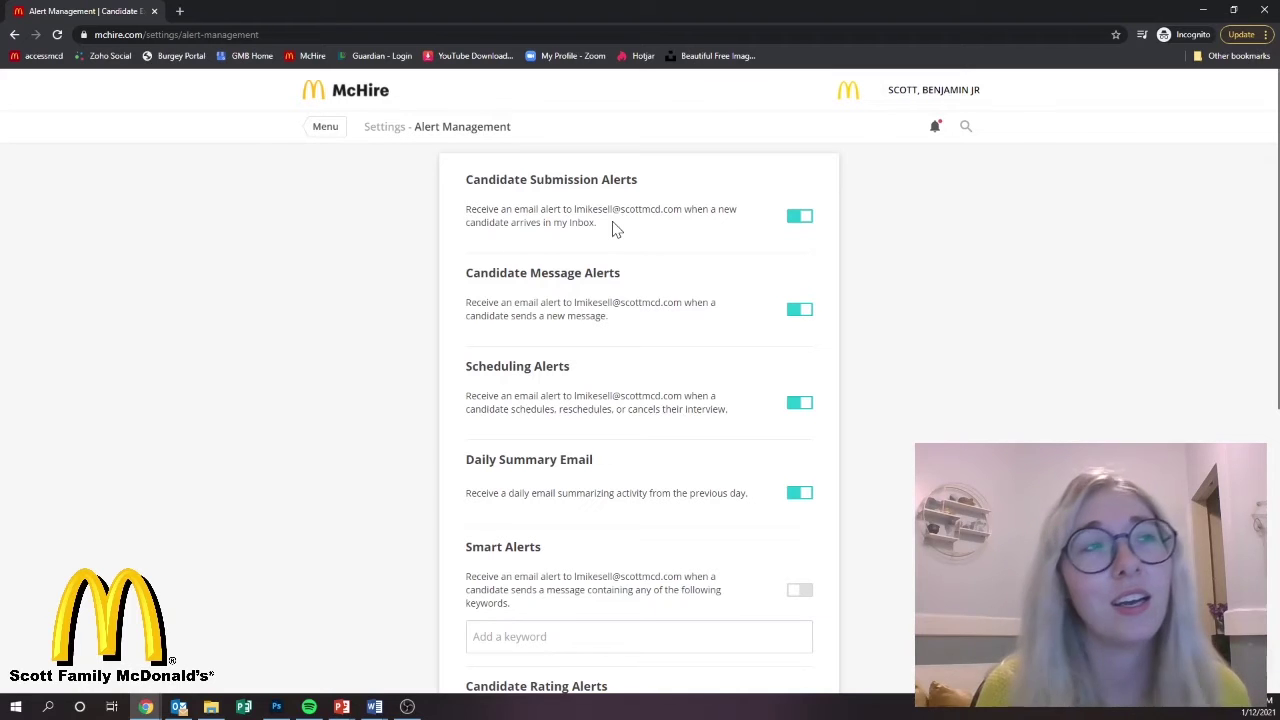
pyautogui.scroll(-1, 615, 229)
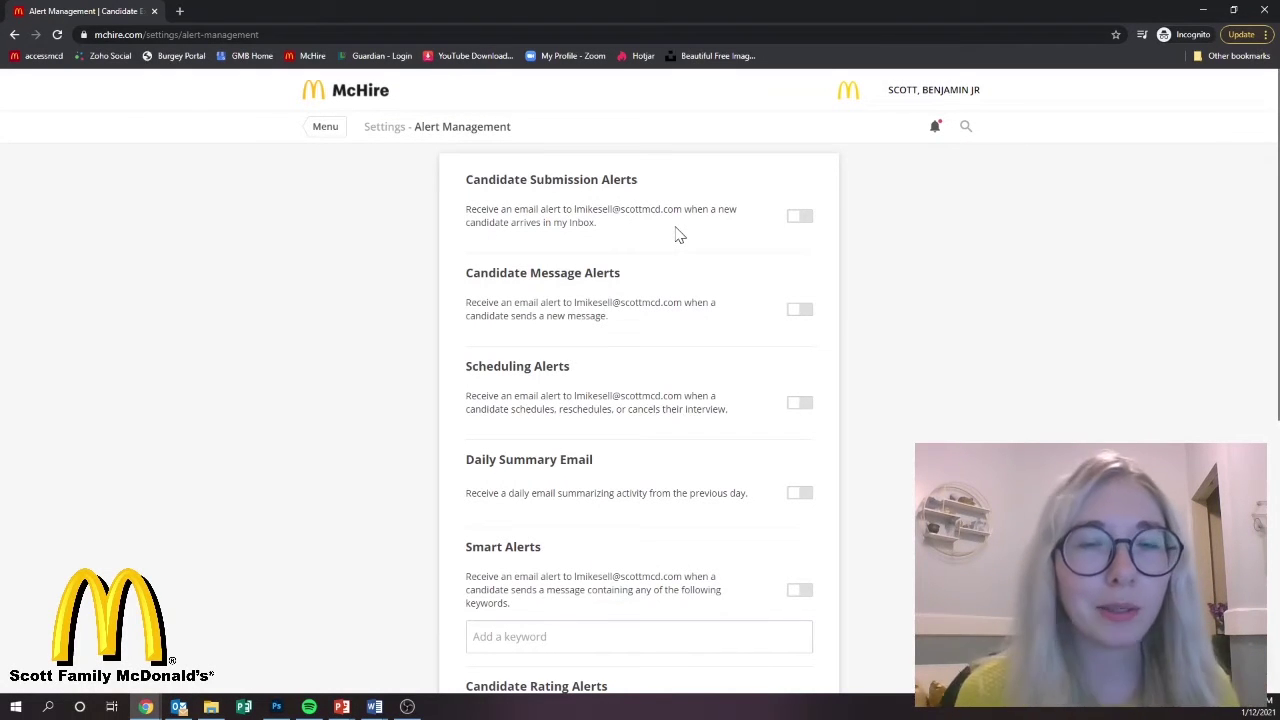
# Go to My Calendar and review the interview availability for the week of January 10 to 16, 2021.
pyautogui.click(327, 128)
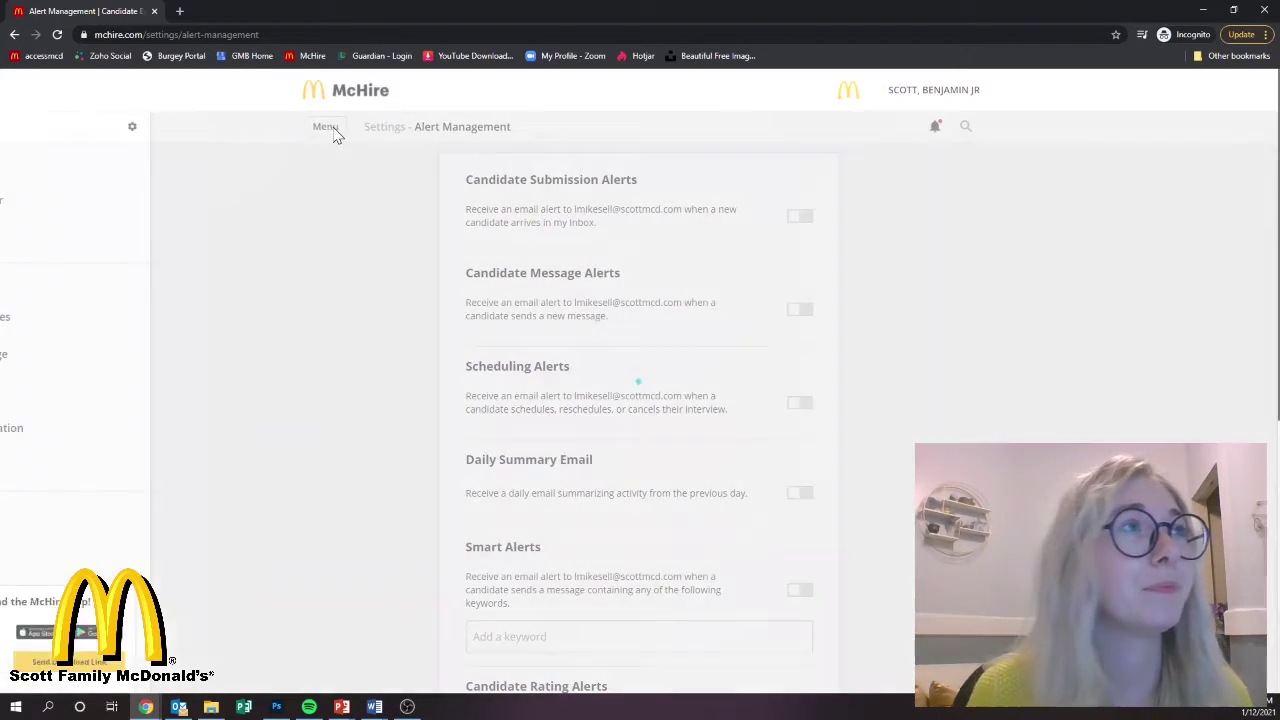
pyautogui.click(64, 236)
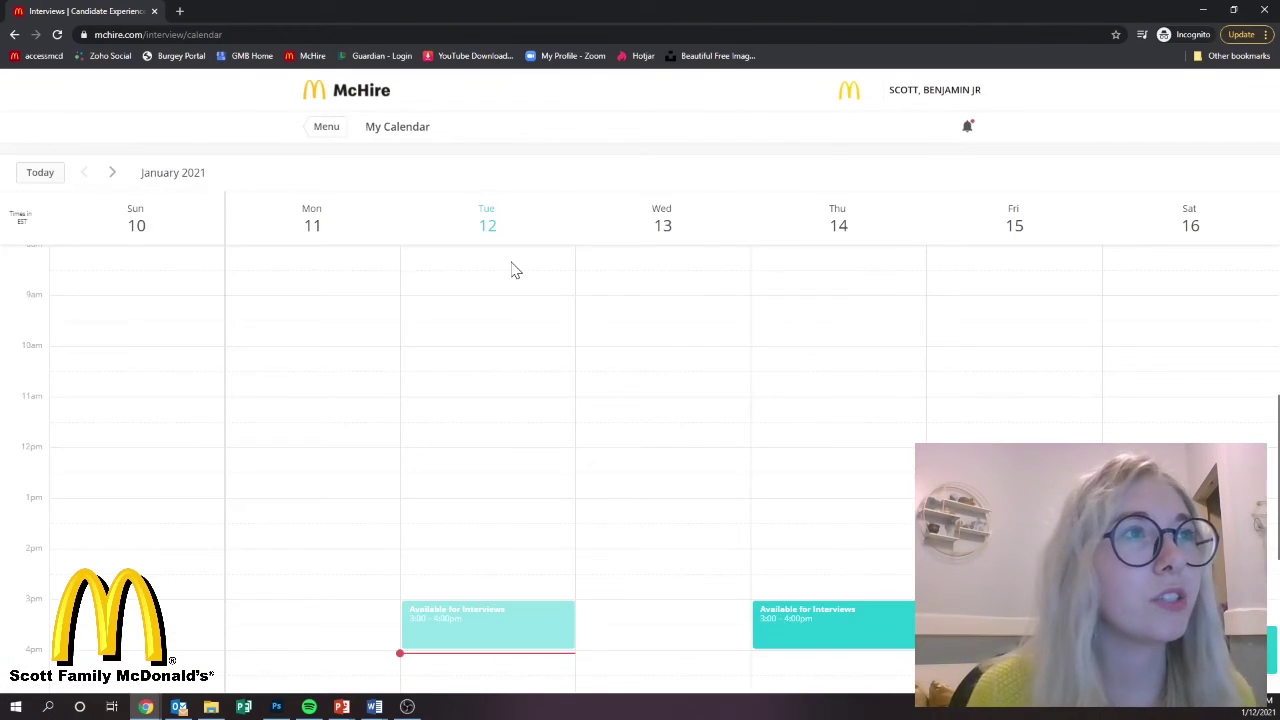
pyautogui.scroll(-4, 511, 270)
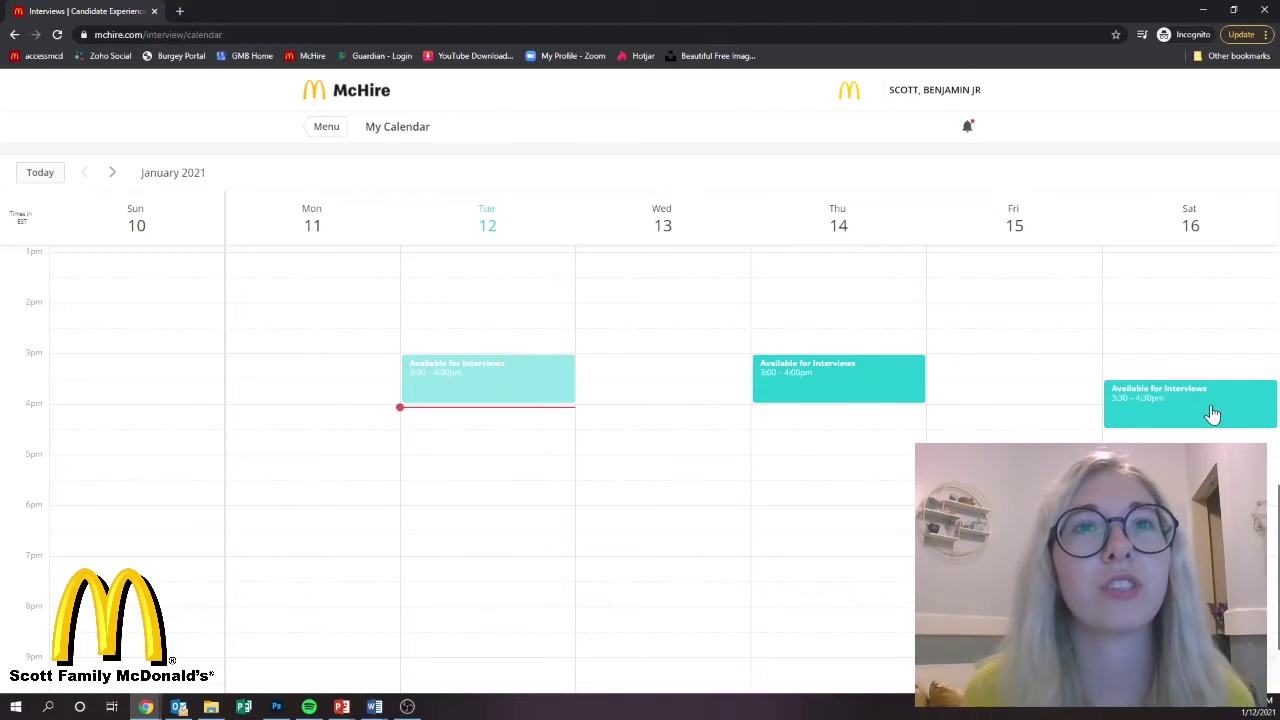
pyautogui.scroll(1, 697, 386)
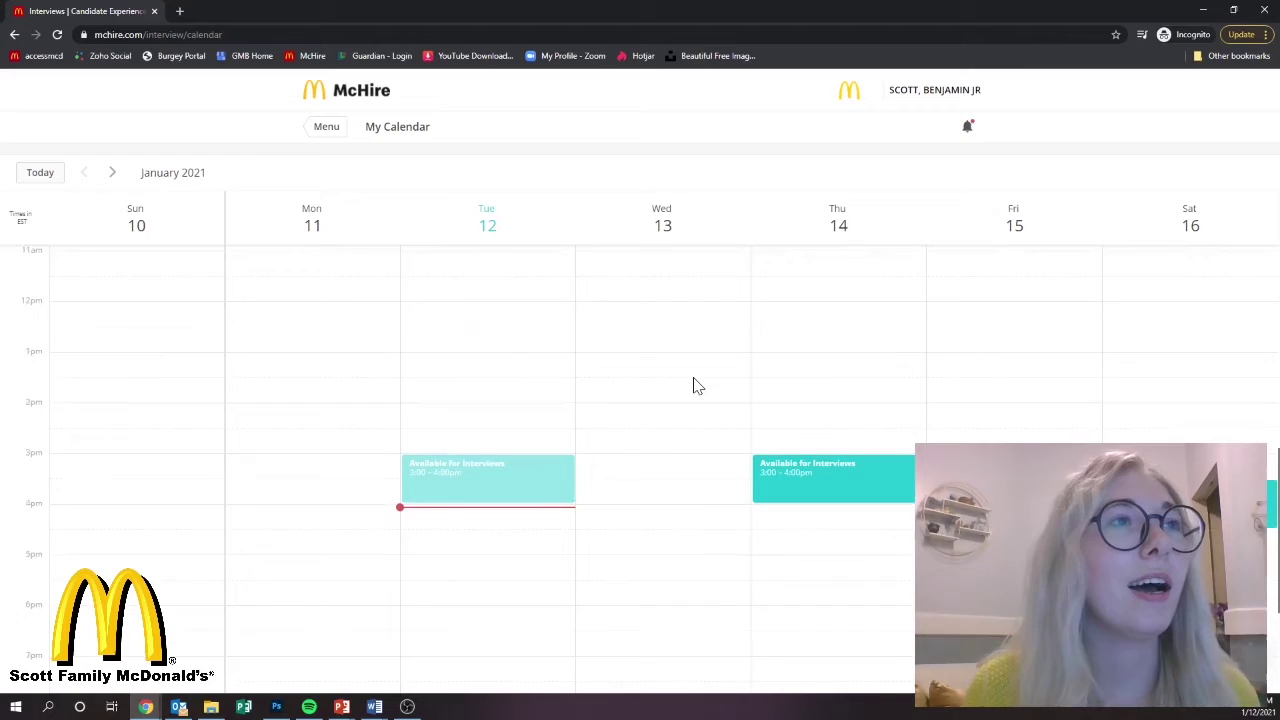
pyautogui.scroll(-1, 697, 386)
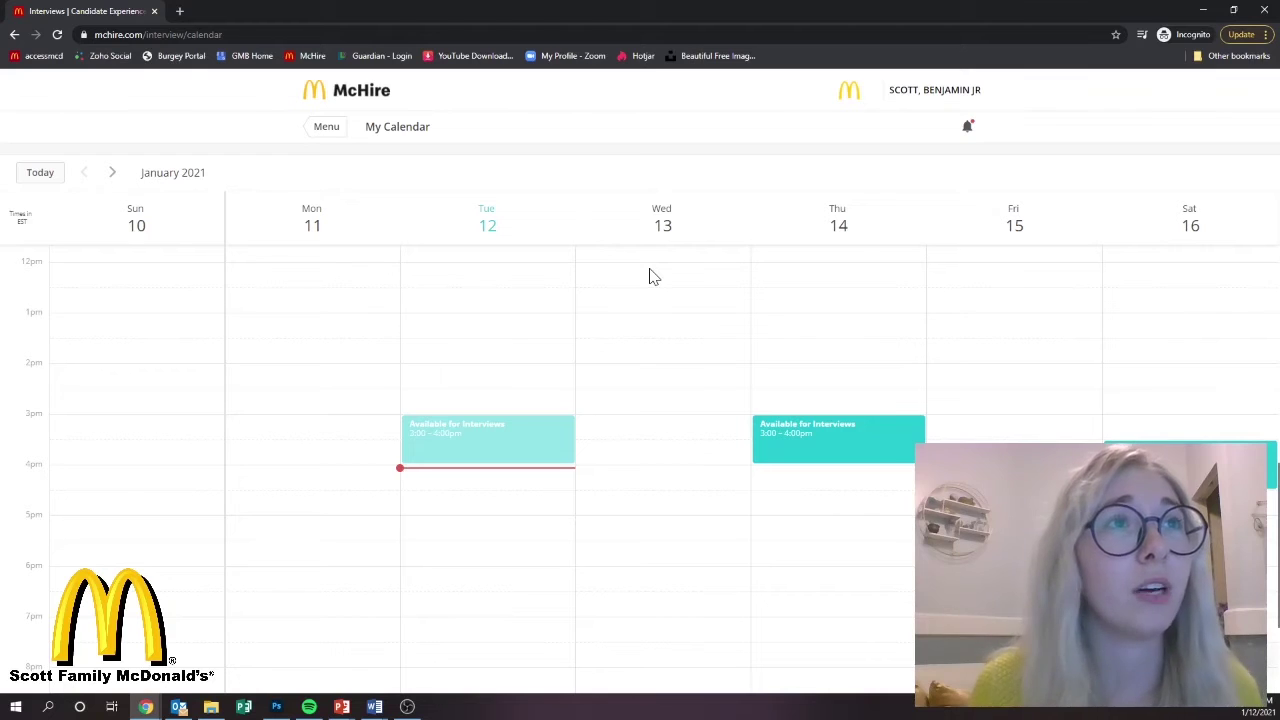
# Add an interview availability block on Wednesday, January 13 from 12:00pm to 1:00pm and save the calendar.
pyautogui.moveTo(650, 276); pyautogui.dragTo(663, 314)
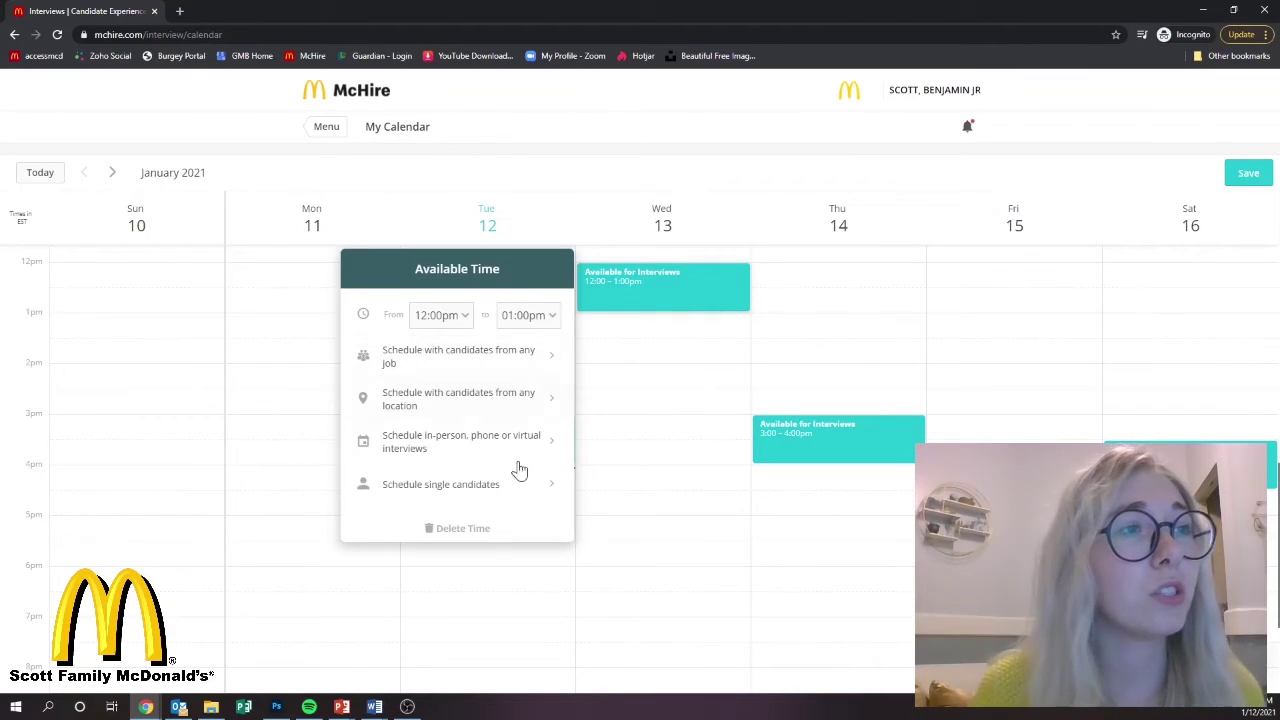
pyautogui.click(873, 318)
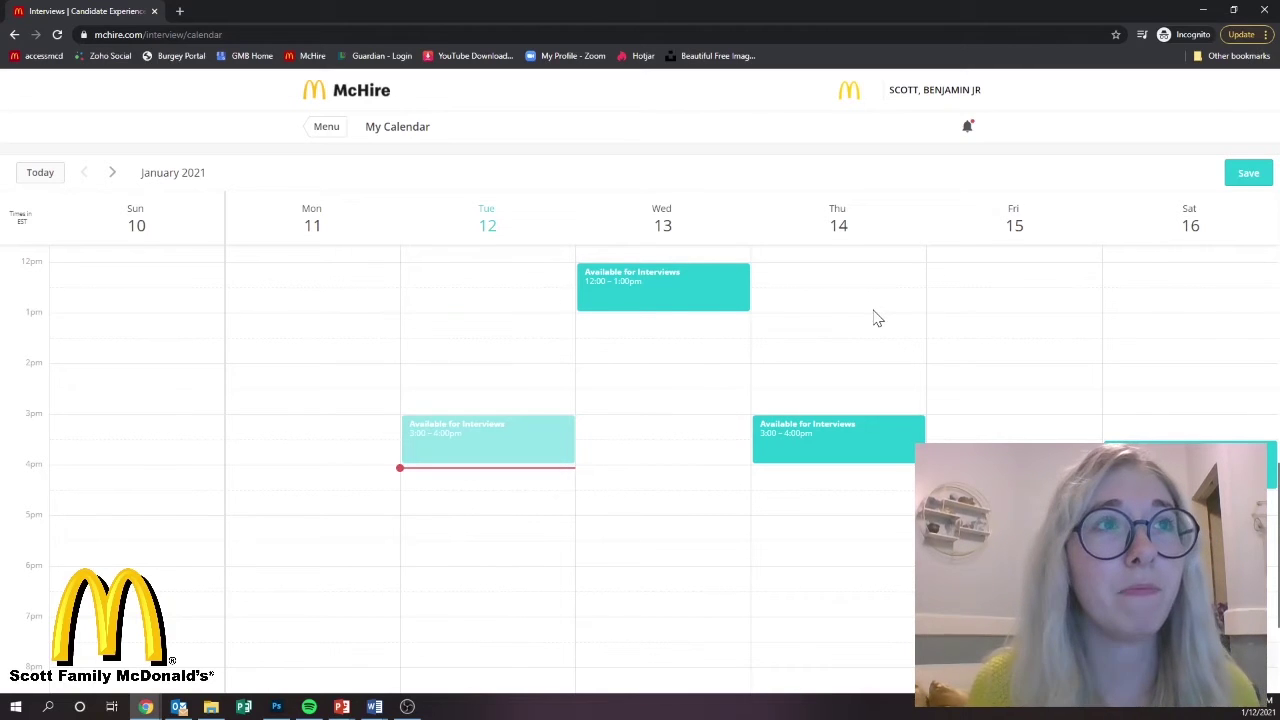
pyautogui.click(1256, 186)
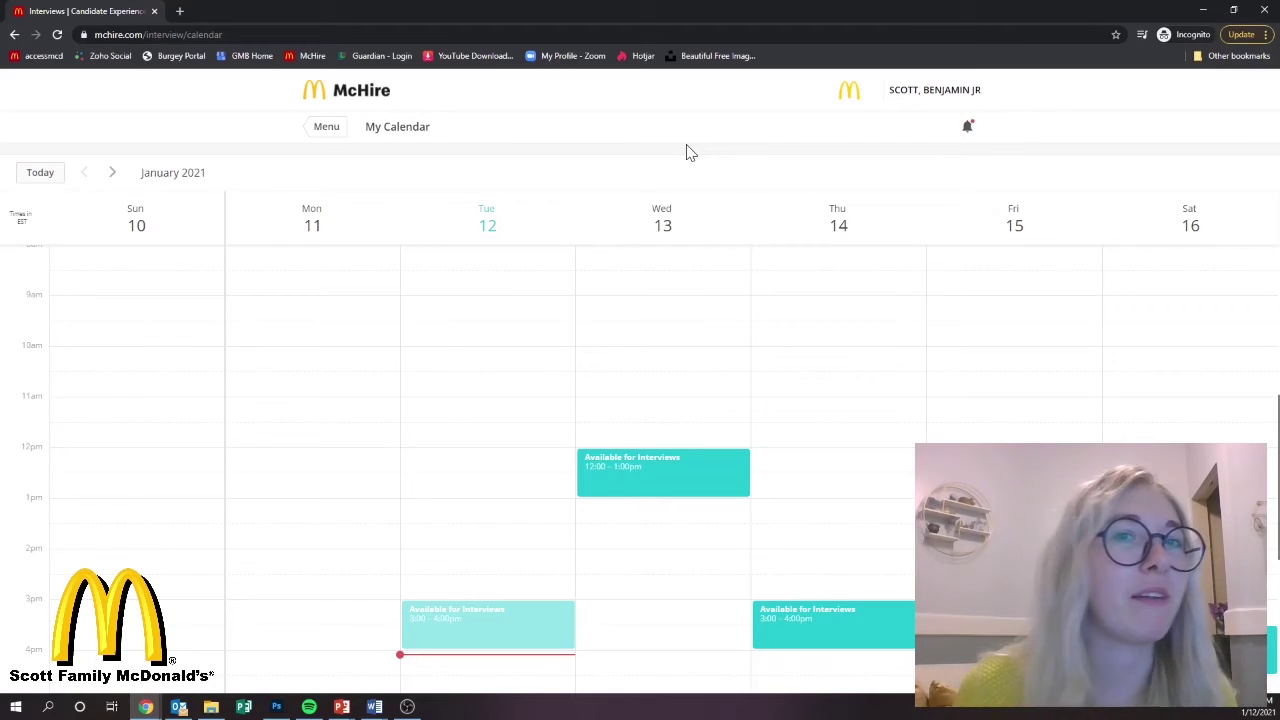
# Go to My Jobs and try switching the Maintenance worker job on for Beavercreek, then back off.
pyautogui.click(330, 130)
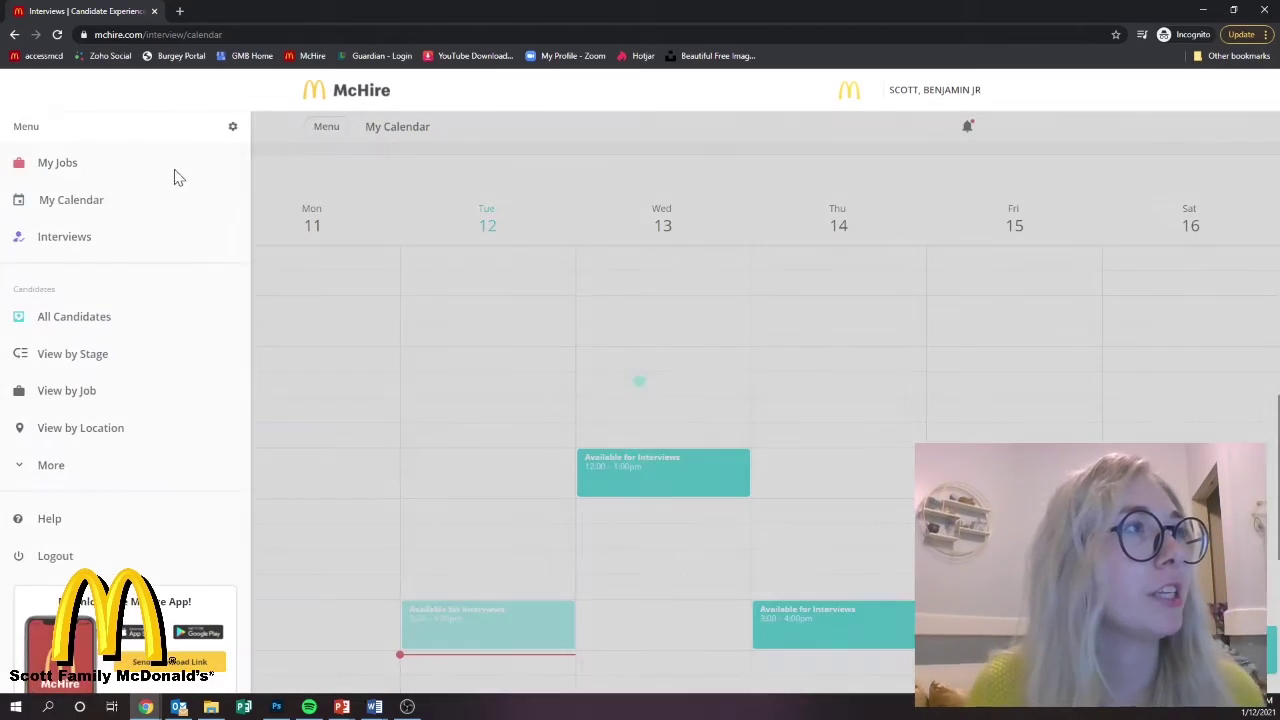
pyautogui.click(66, 174)
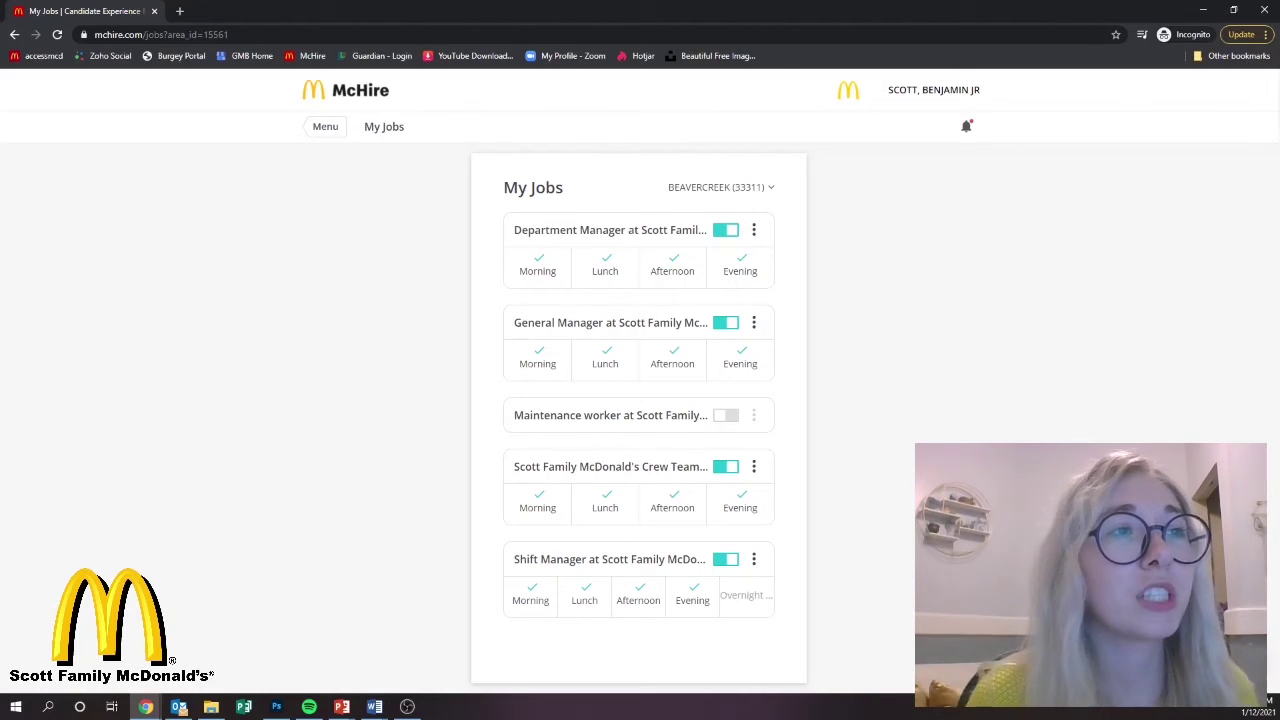
pyautogui.click(724, 420)
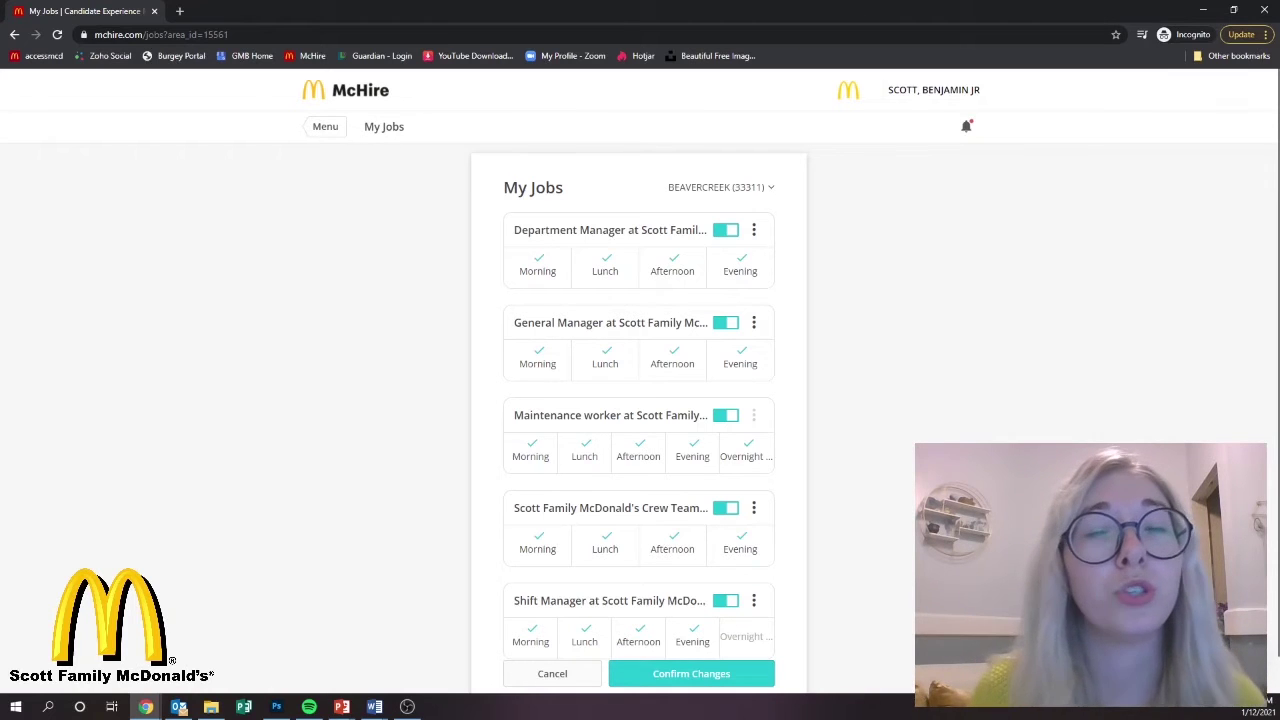
pyautogui.click(726, 417)
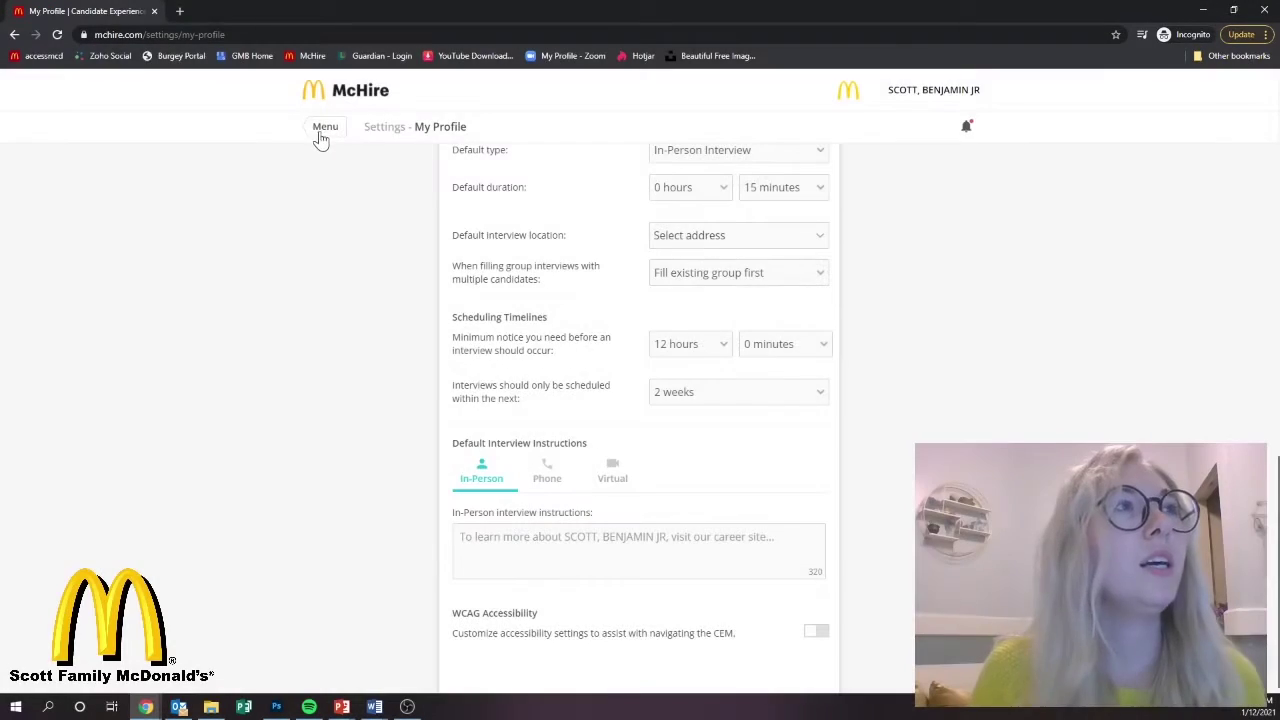
# From All Candidates, open the Interview Pending candidate for Greenville South and send the message "Hi!".
pyautogui.click(322, 136)
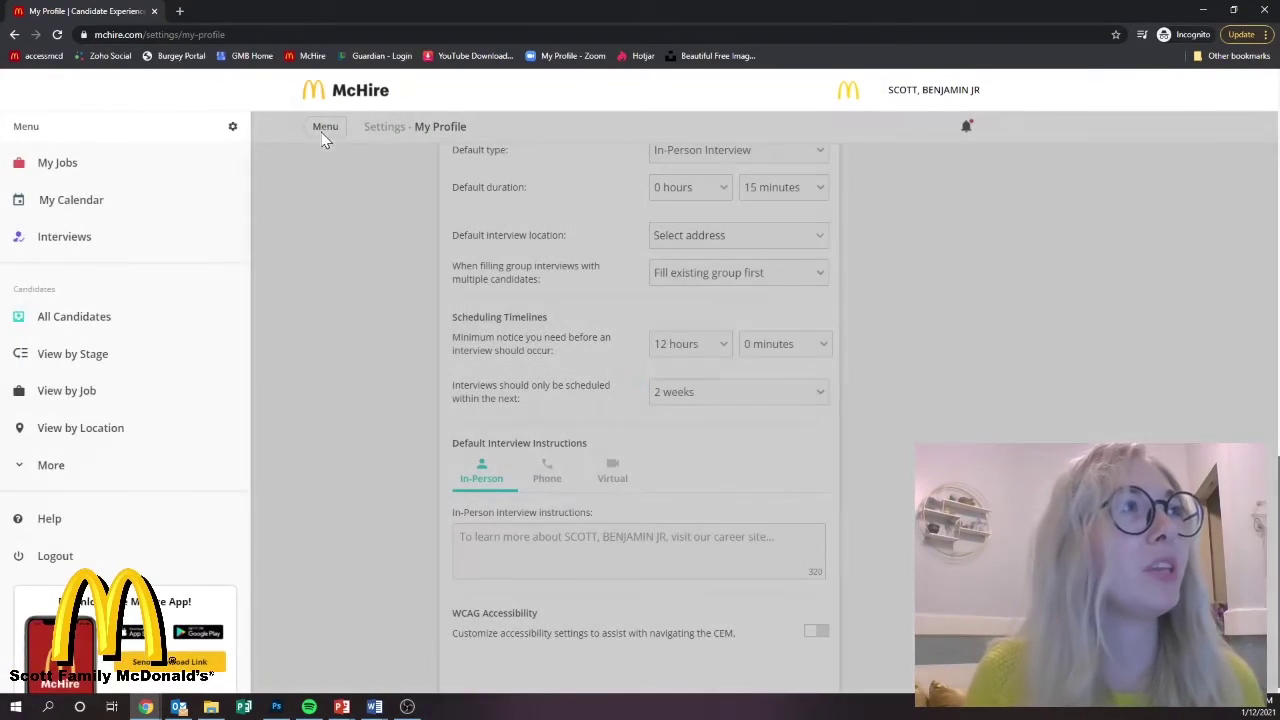
pyautogui.click(80, 320)
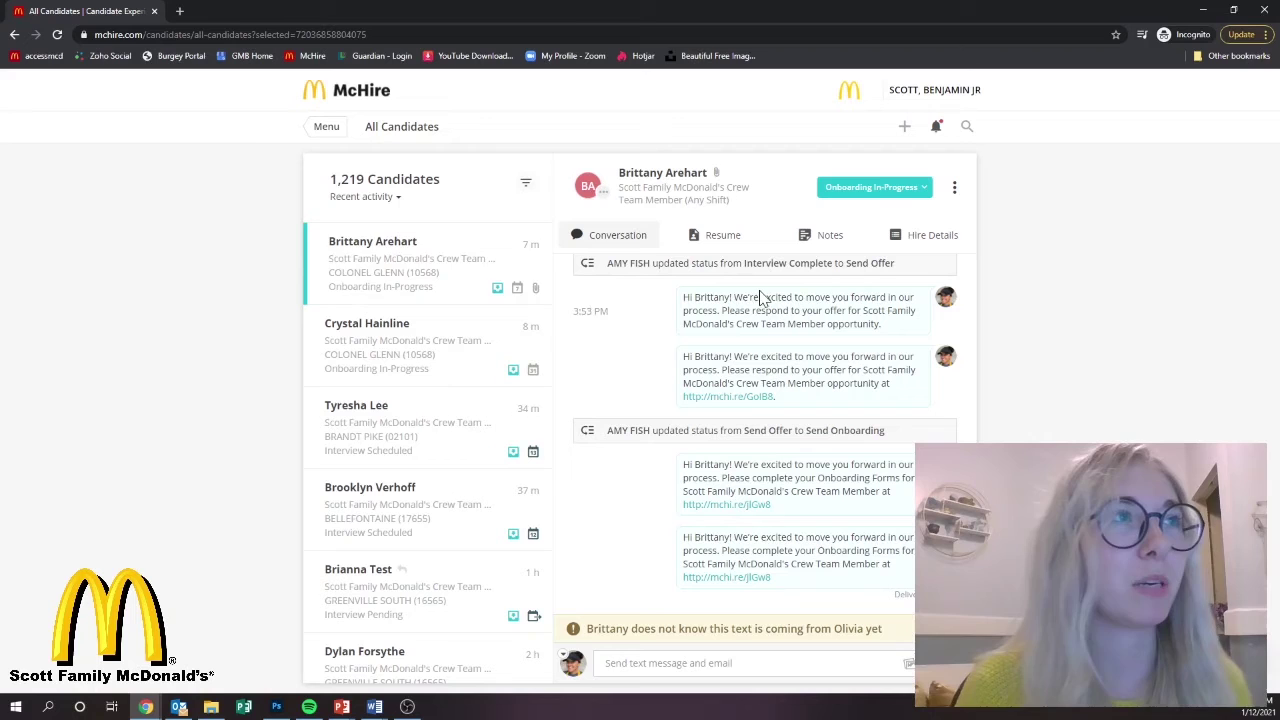
pyautogui.click(405, 600)
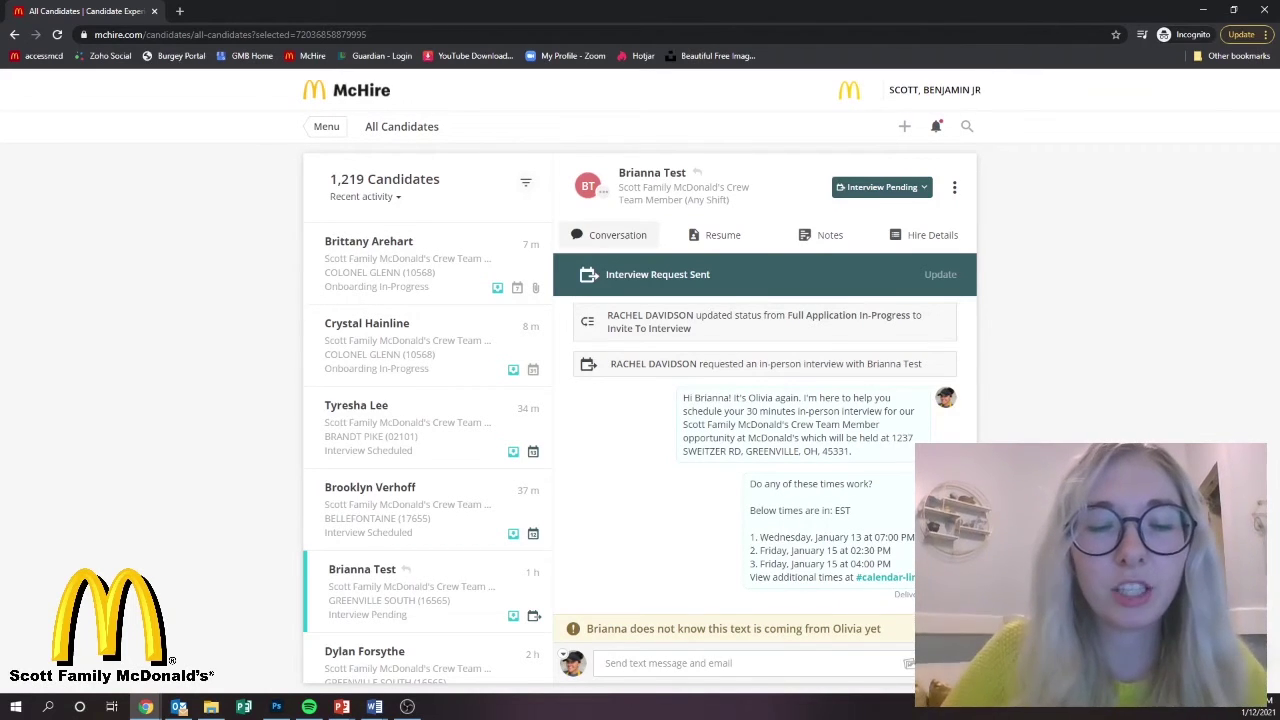
pyautogui.write('Hi!')
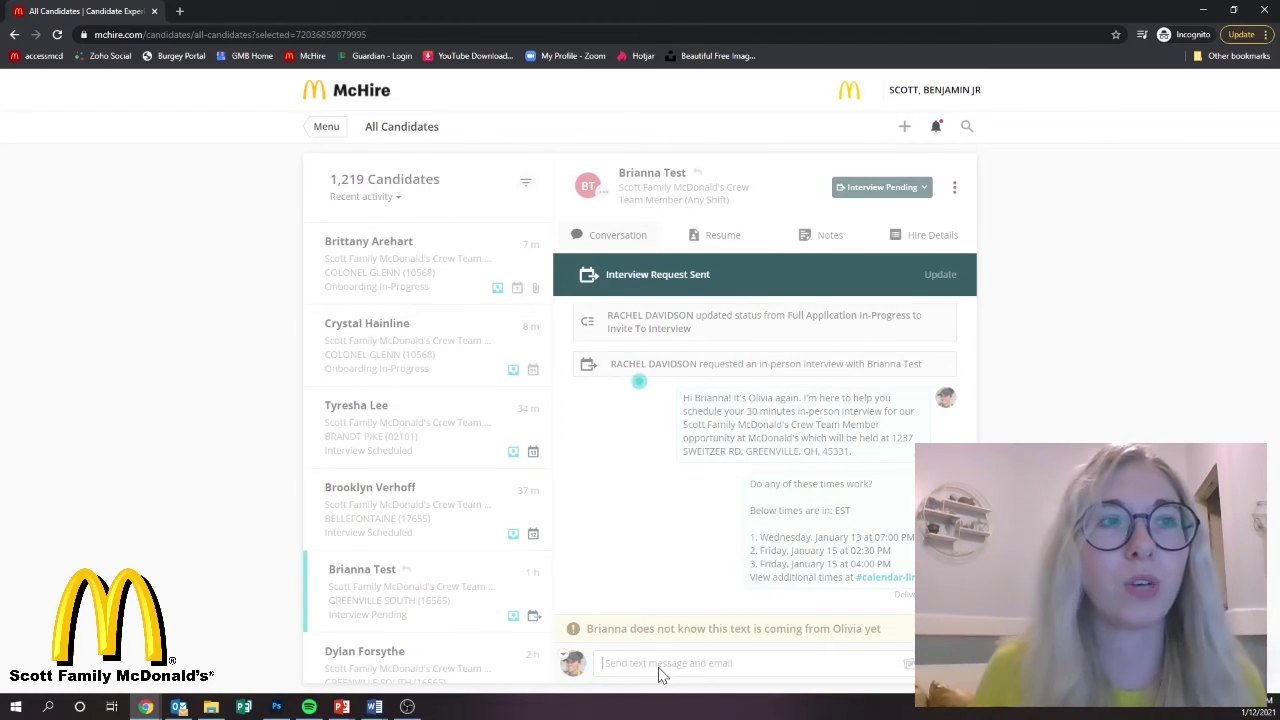
pyautogui.press('Return')
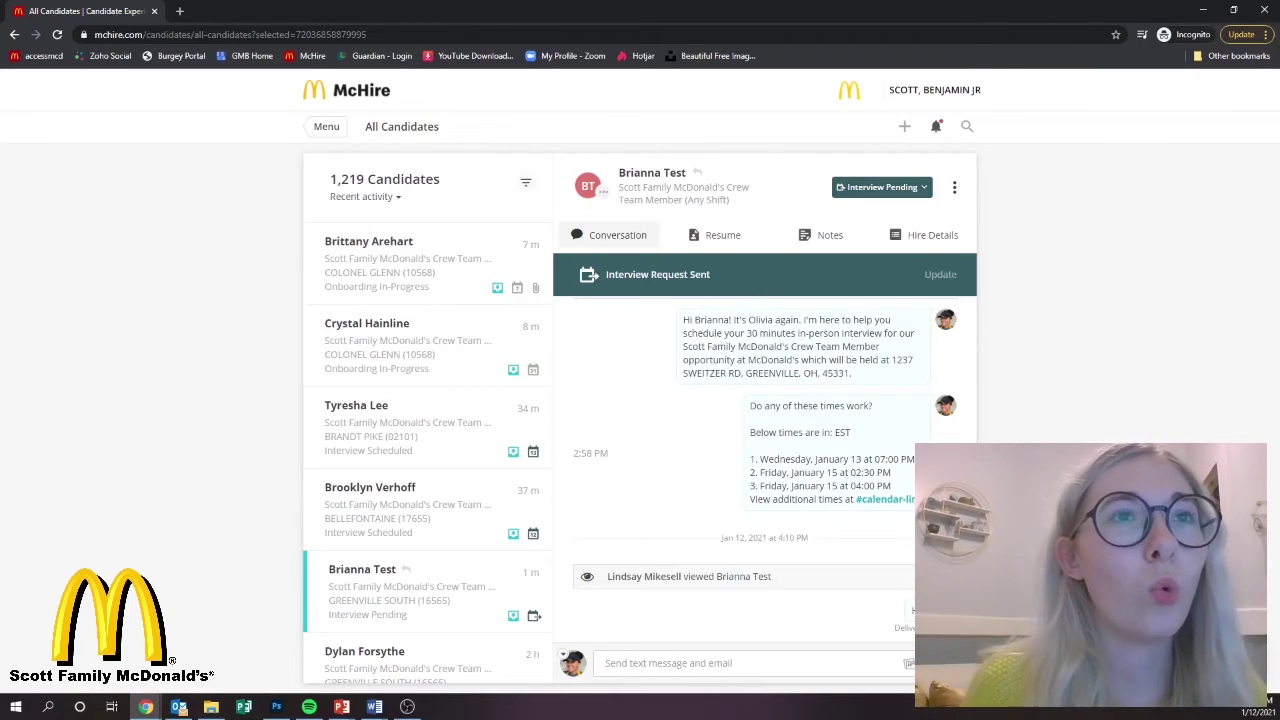
# Read through the candidate's conversation from the initial application questions to the messages about completing the application.
pyautogui.scroll(10, 760, 420)
pyautogui.scroll(10, 800, 500)
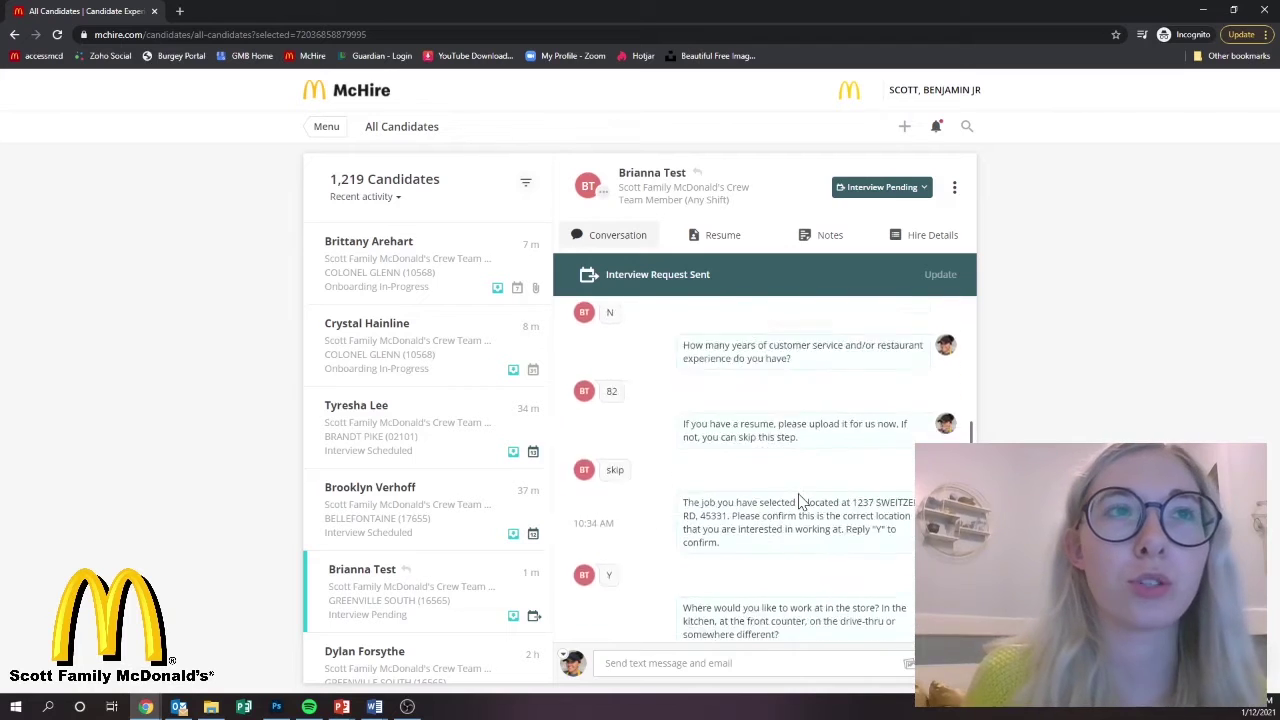
pyautogui.scroll(-1, 800, 502)
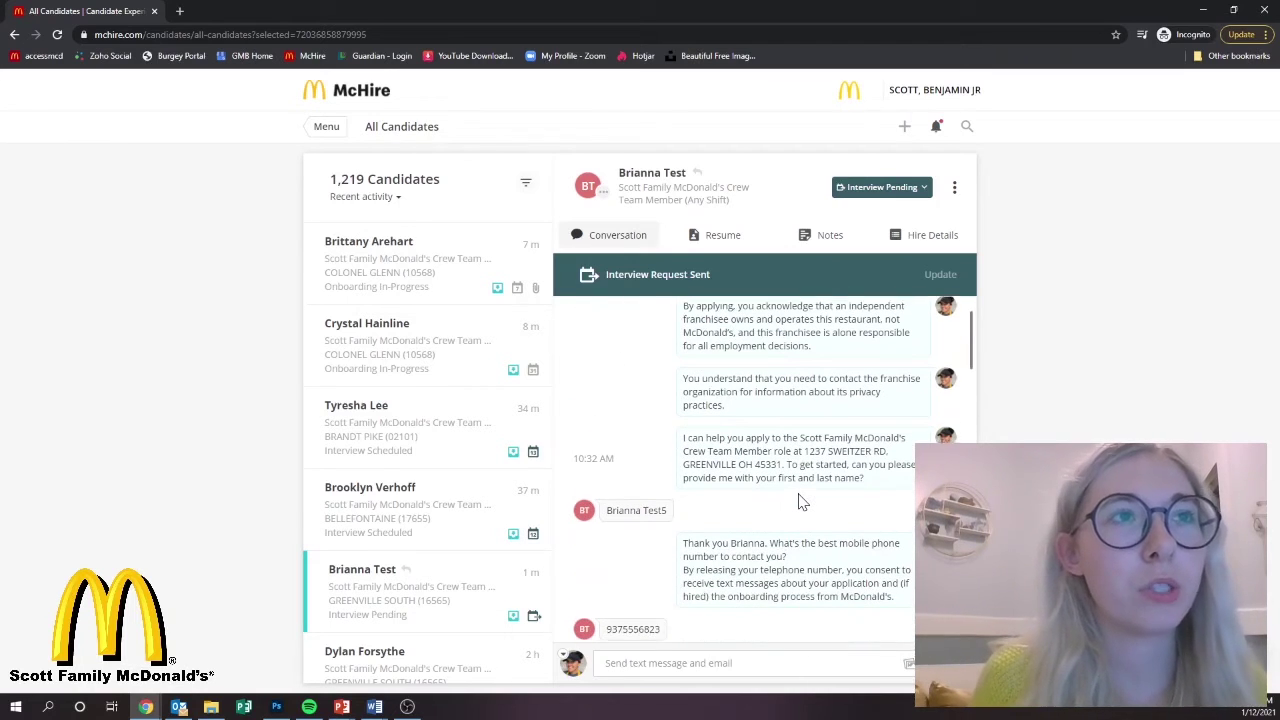
pyautogui.scroll(-3, 800, 502)
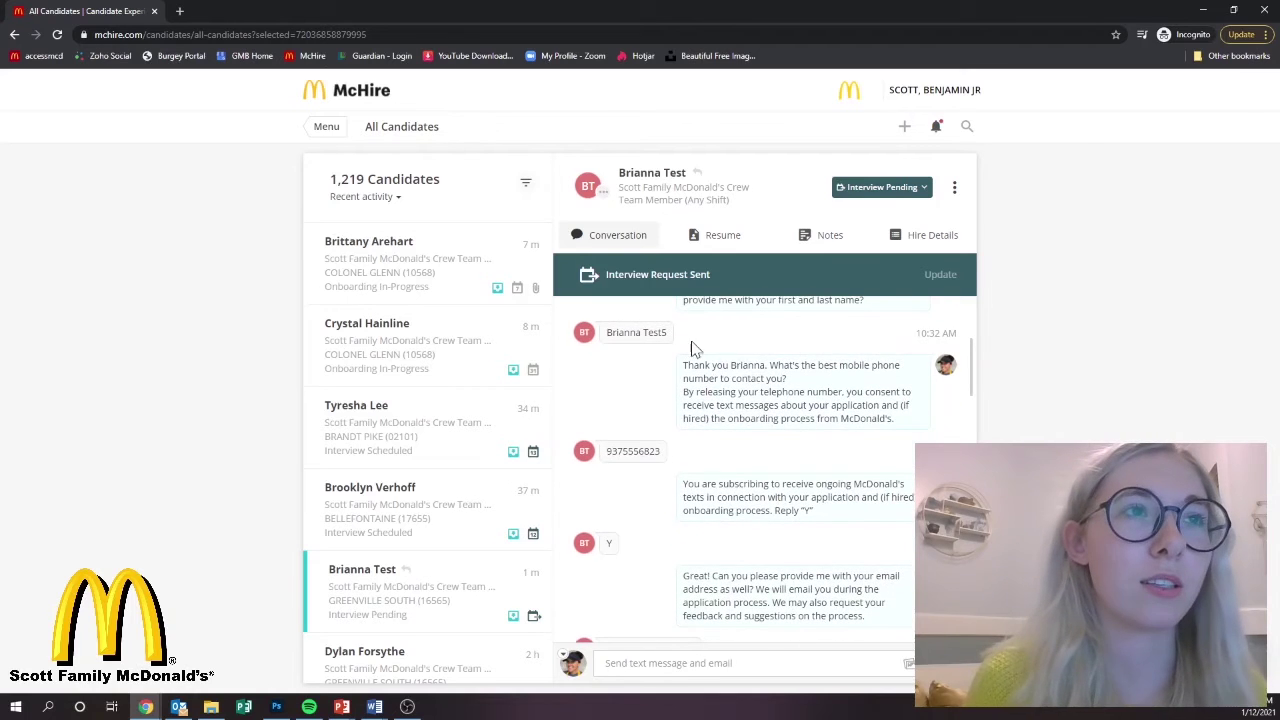
pyautogui.scroll(-2, 755, 352)
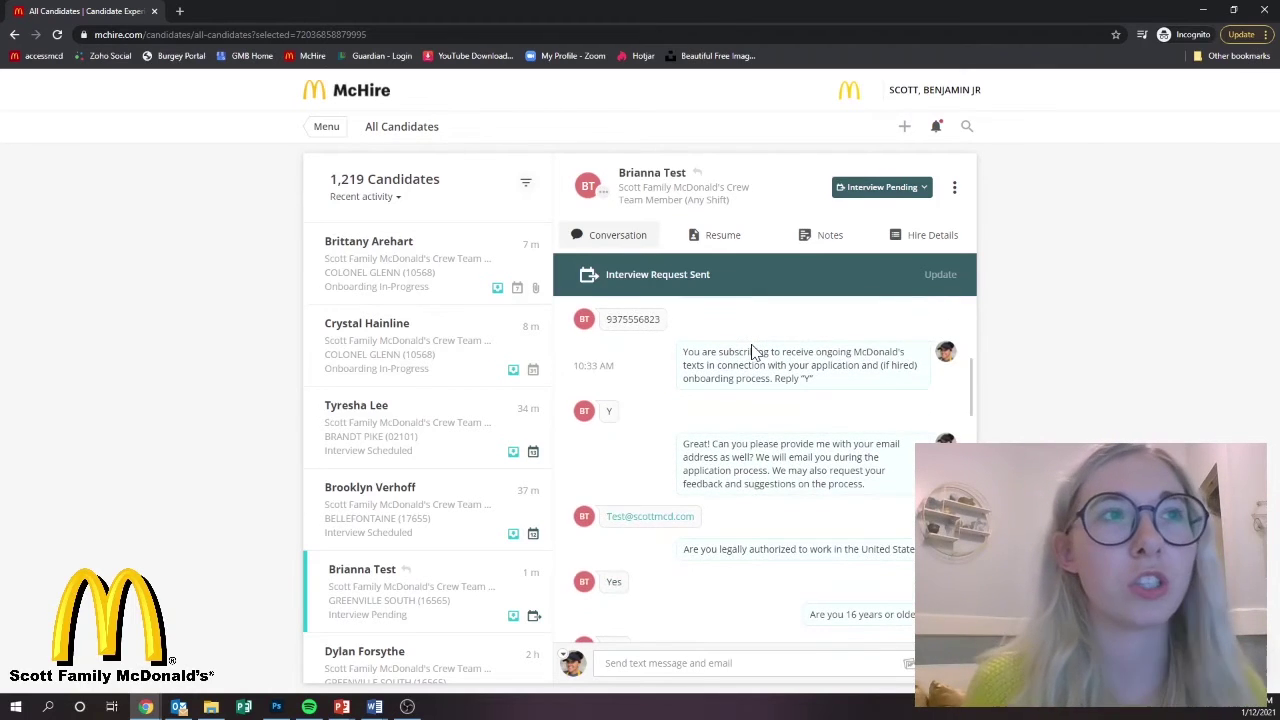
pyautogui.scroll(-4, 755, 352)
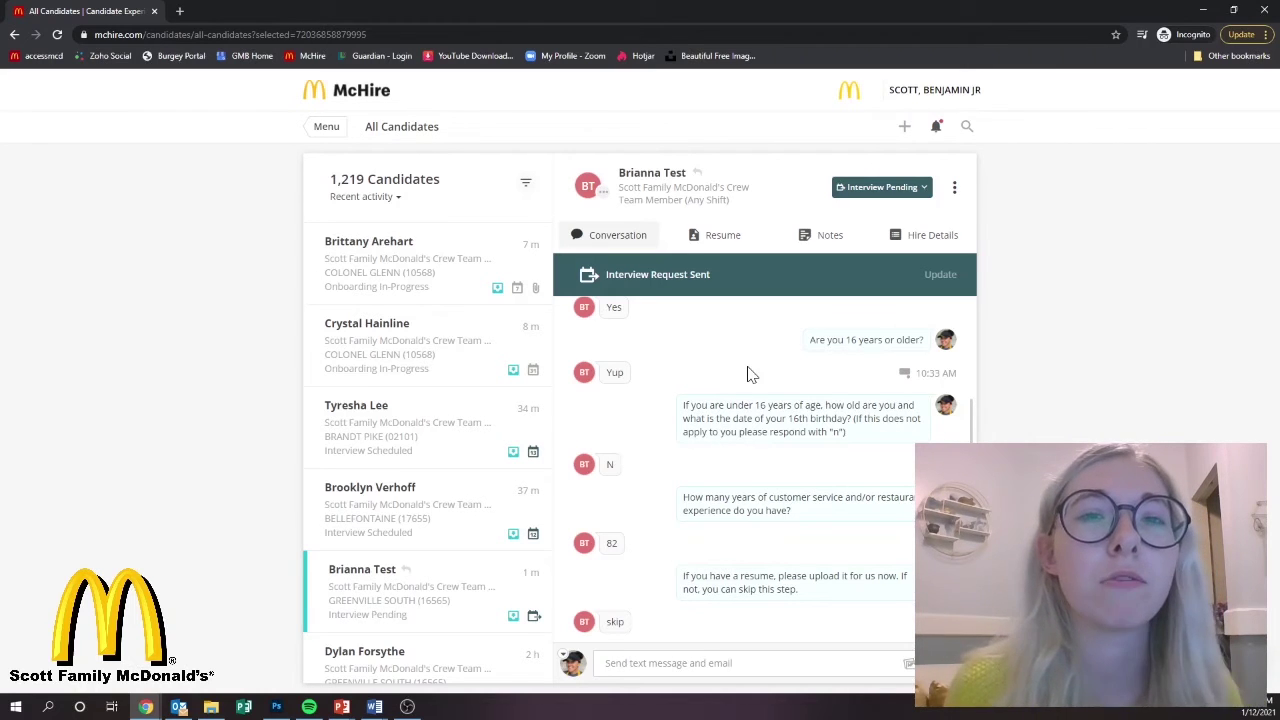
pyautogui.scroll(-5, 750, 374)
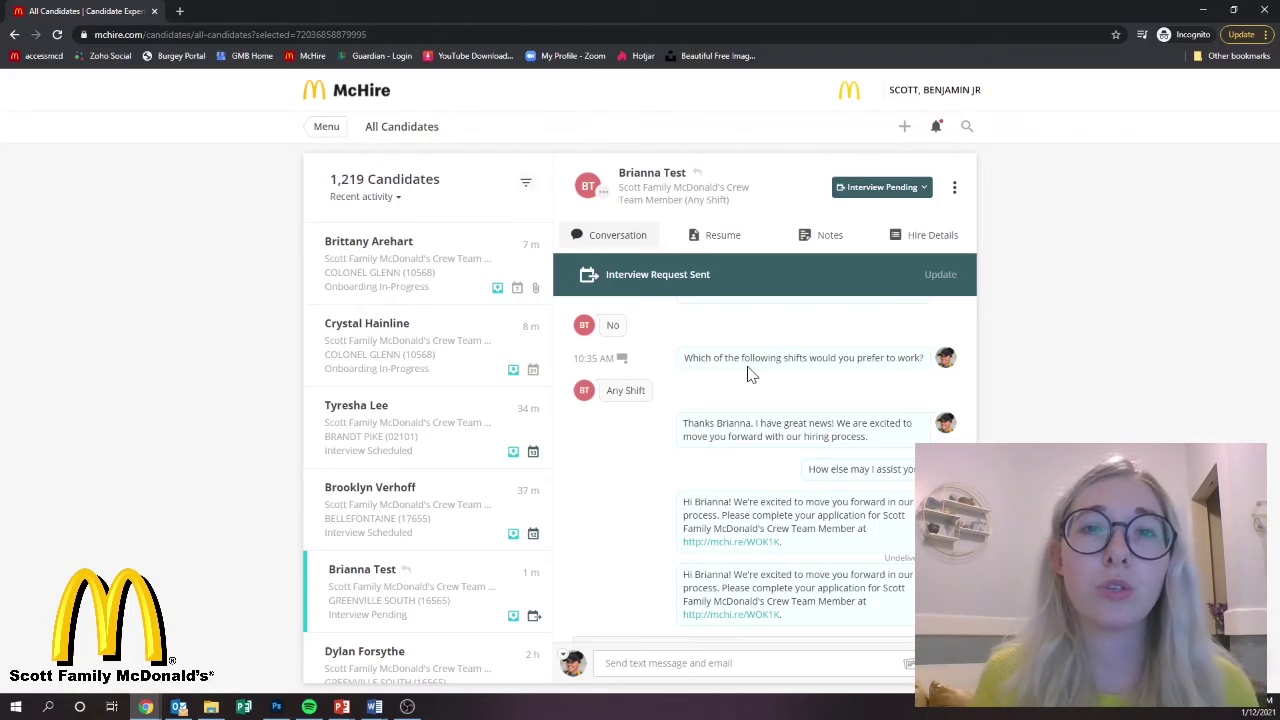
pyautogui.scroll(-2, 750, 374)
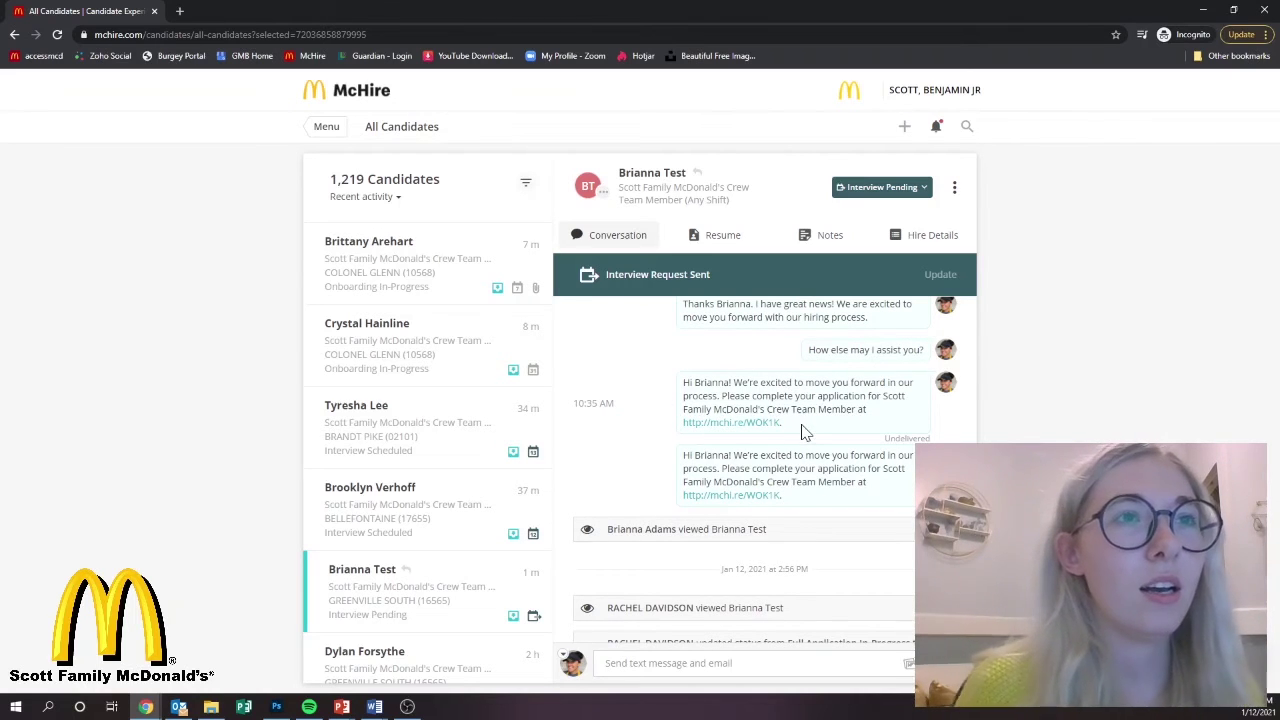
# Check the Full Application stage in the candidate's status options for the Send Full Application choice, leaving the status as is.
pyautogui.scroll(-2, 805, 432)
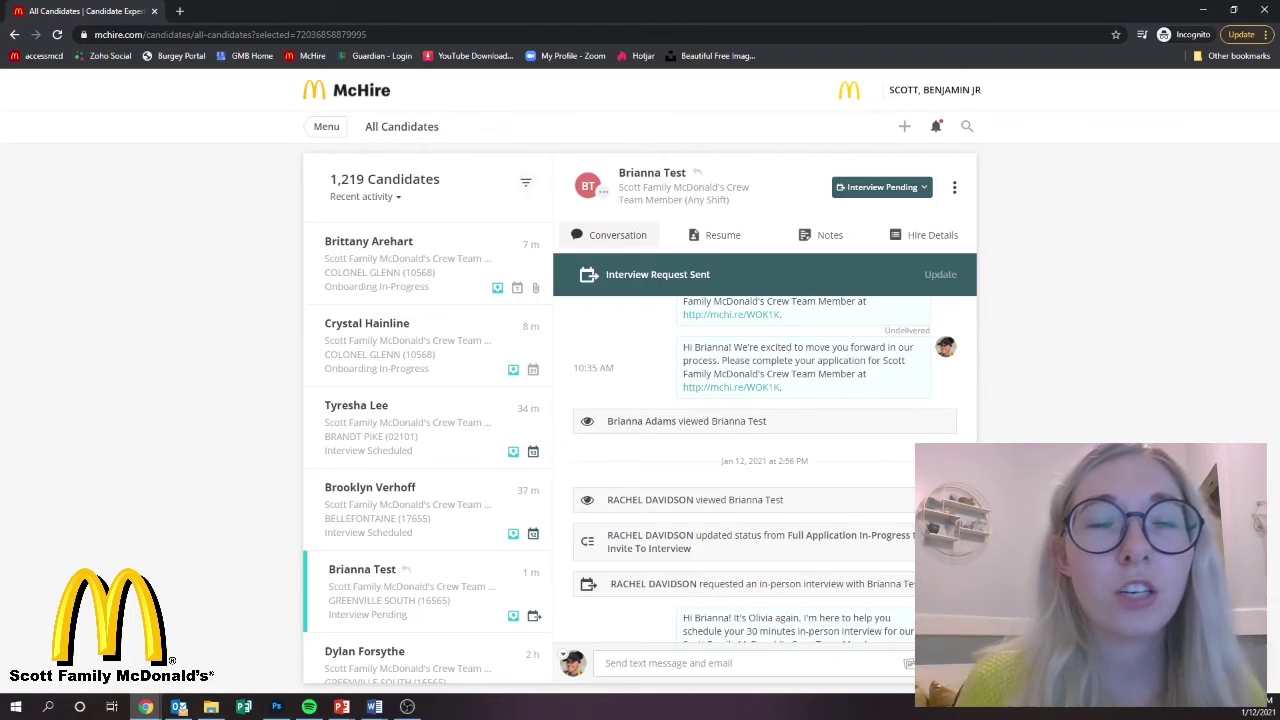
pyautogui.scroll(2, 793, 364)
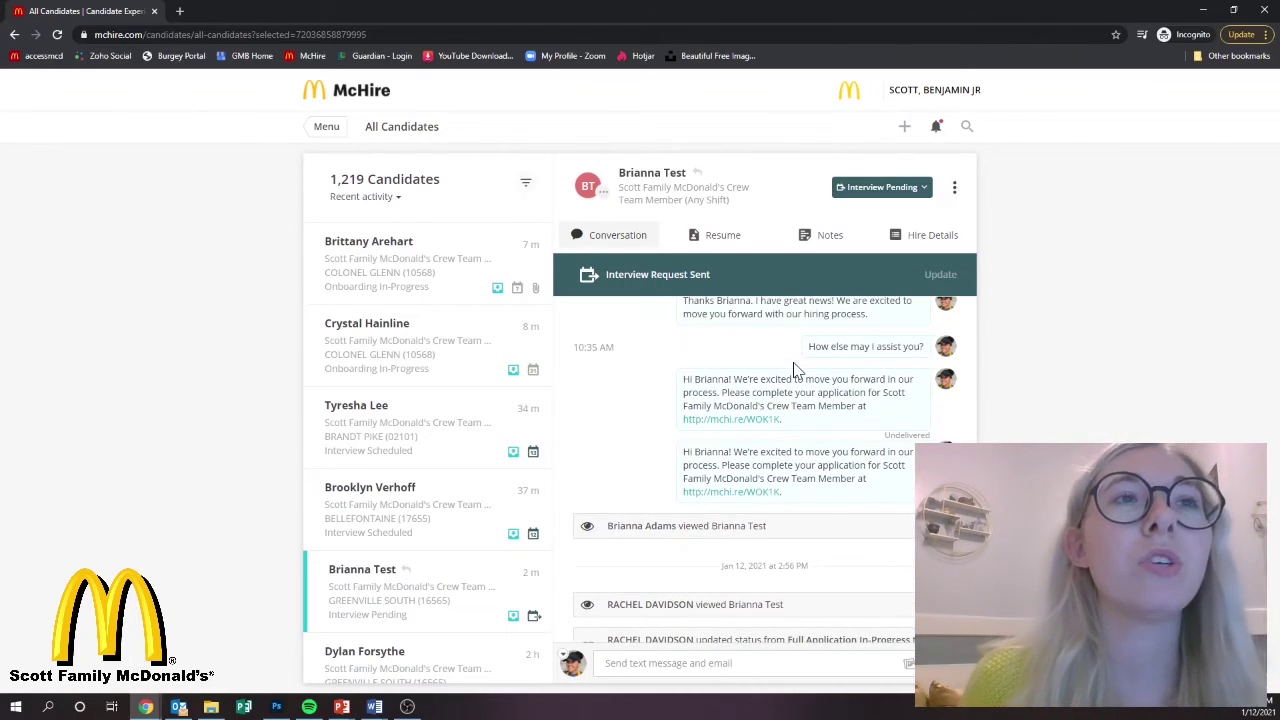
pyautogui.click(925, 189)
pyautogui.click(822, 262)
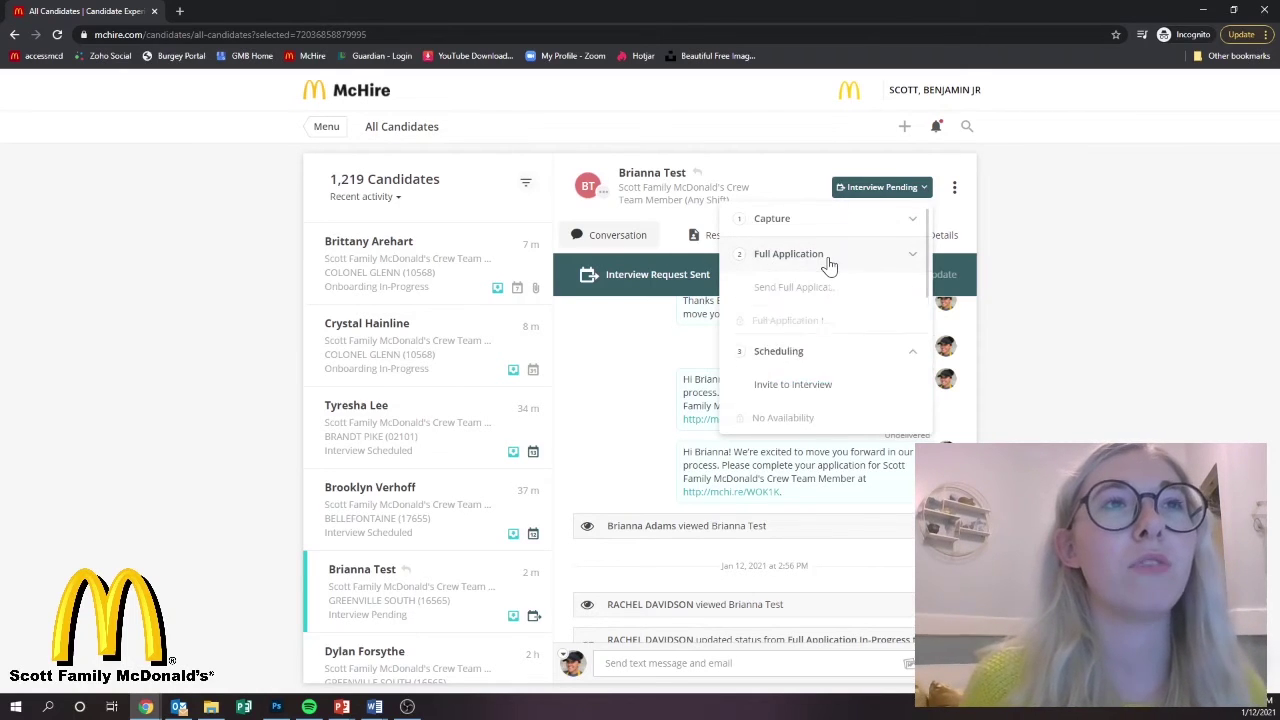
pyautogui.scroll(-1, 765, 290)
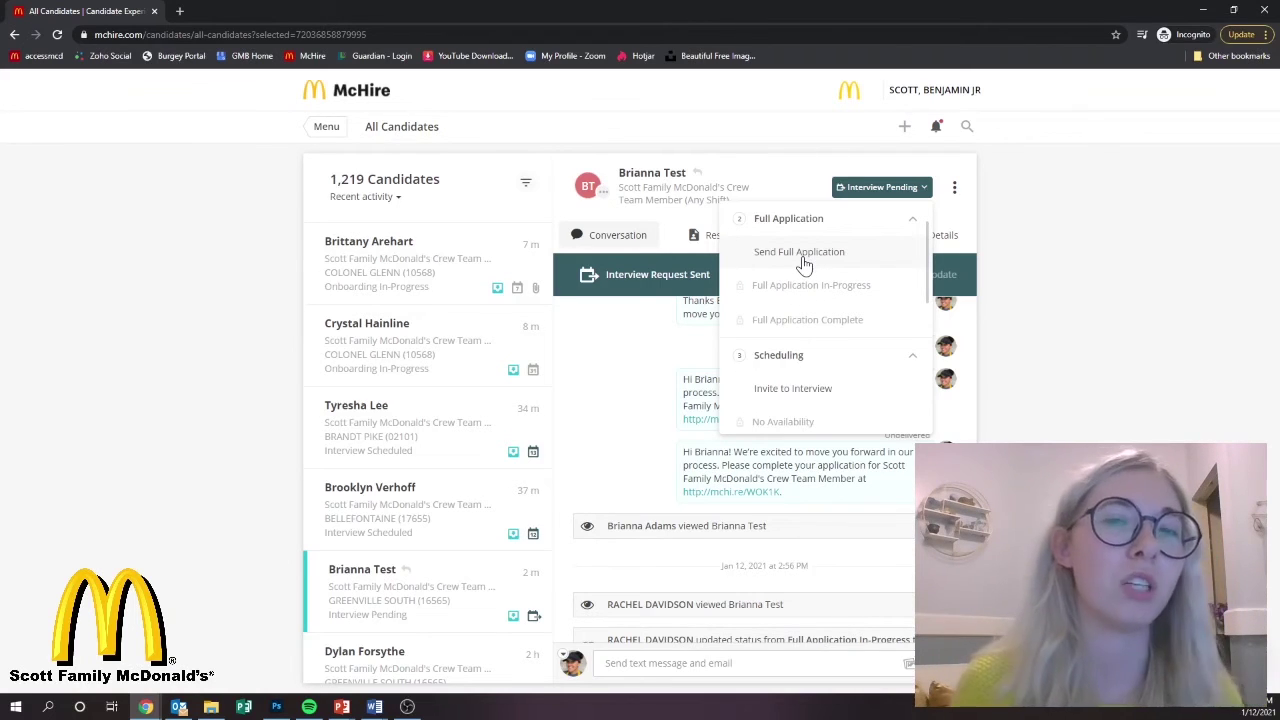
pyautogui.click(644, 448)
# Read the rest of the candidate's conversation, from the in-person interview request through the proposed interview times.
pyautogui.scroll(-2, 644, 448)
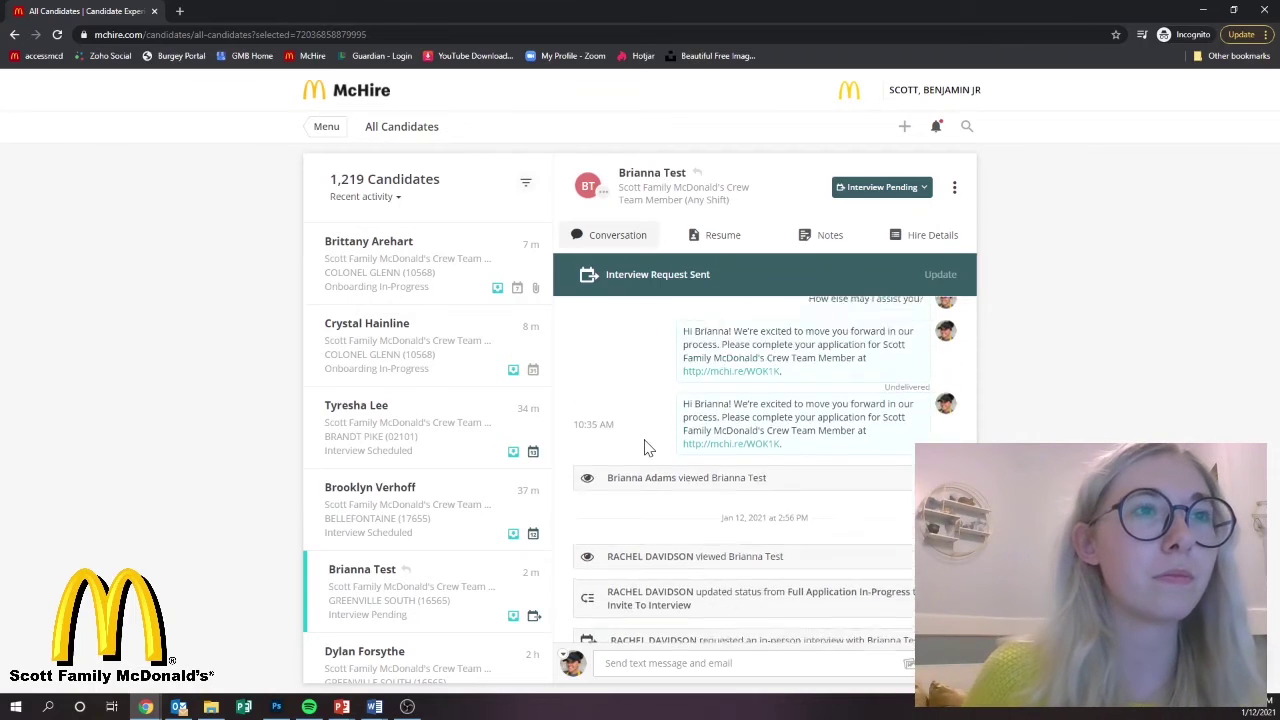
pyautogui.scroll(-2, 644, 448)
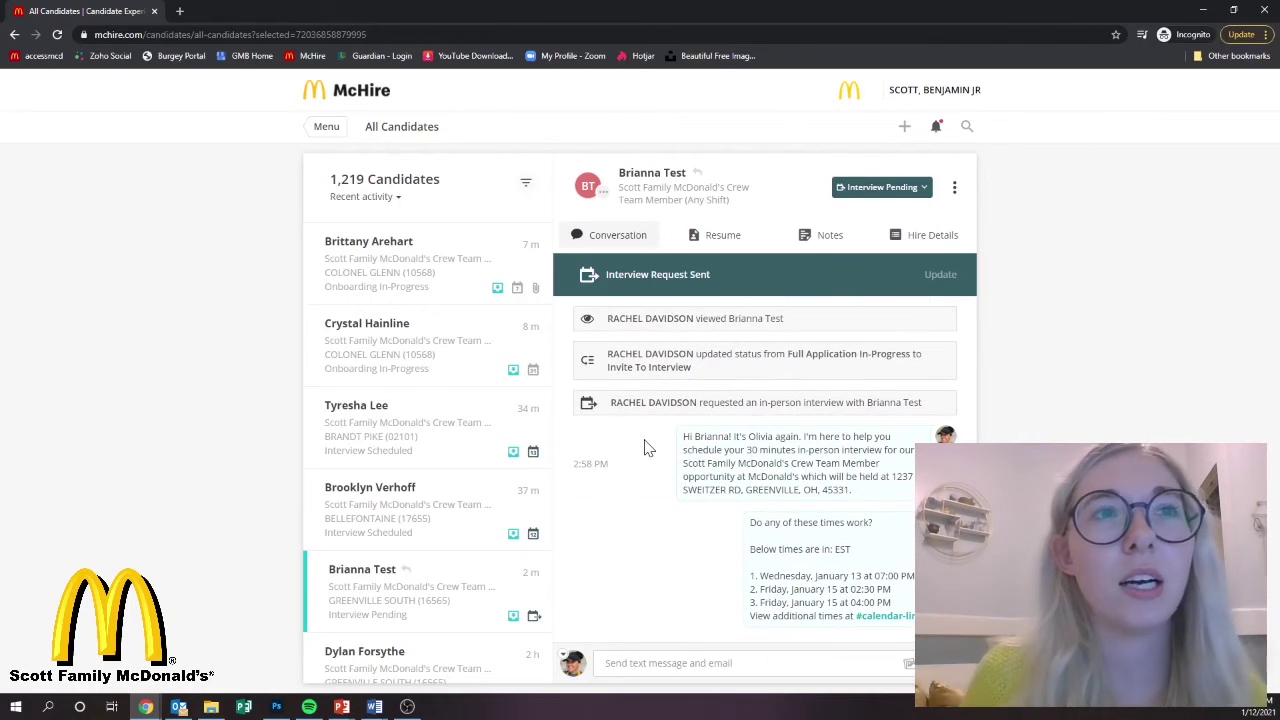
pyautogui.scroll(-1, 644, 448)
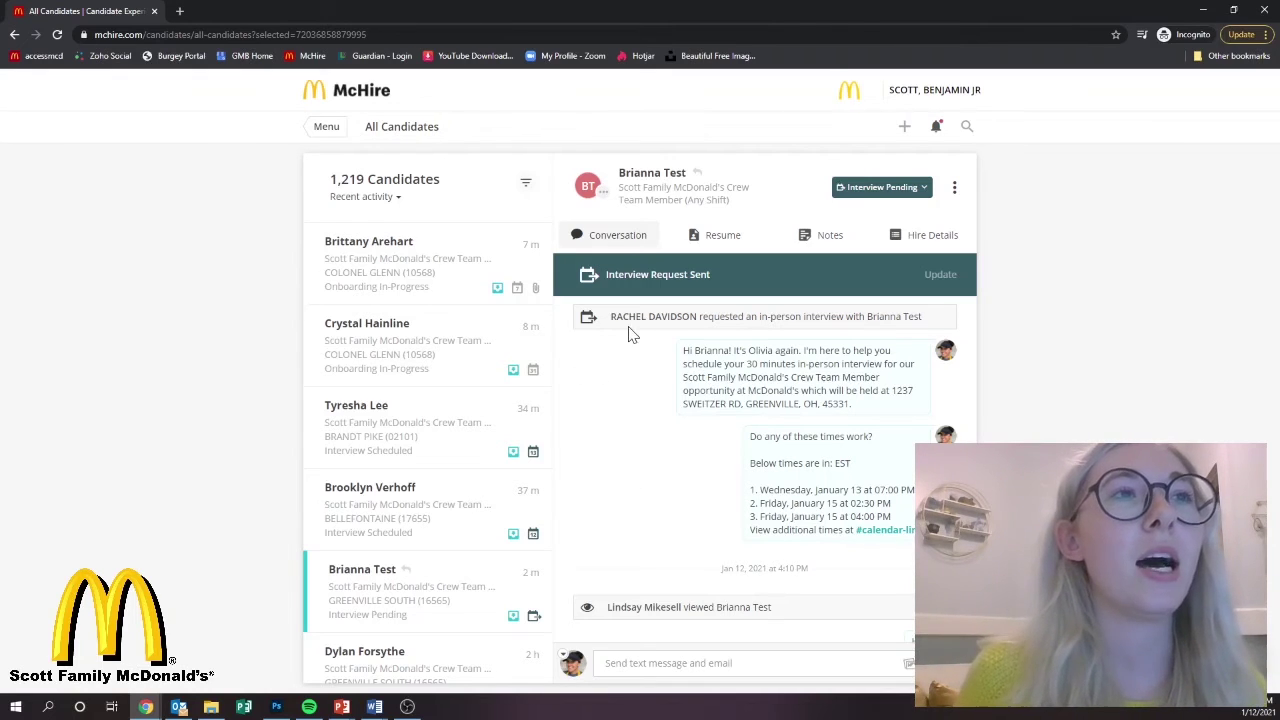
pyautogui.scroll(-1, 765, 460)
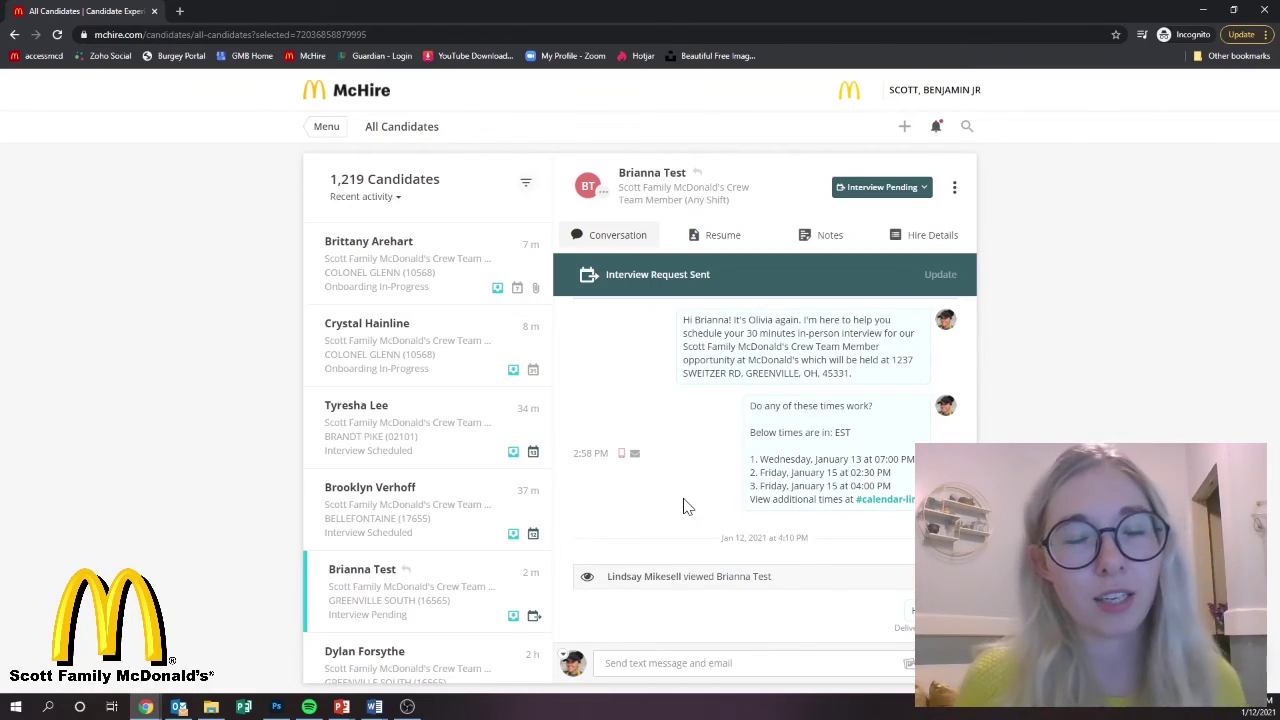
# View the candidate's internal notes, hire details forms and resume upload area in turn.
pyautogui.click(825, 238)
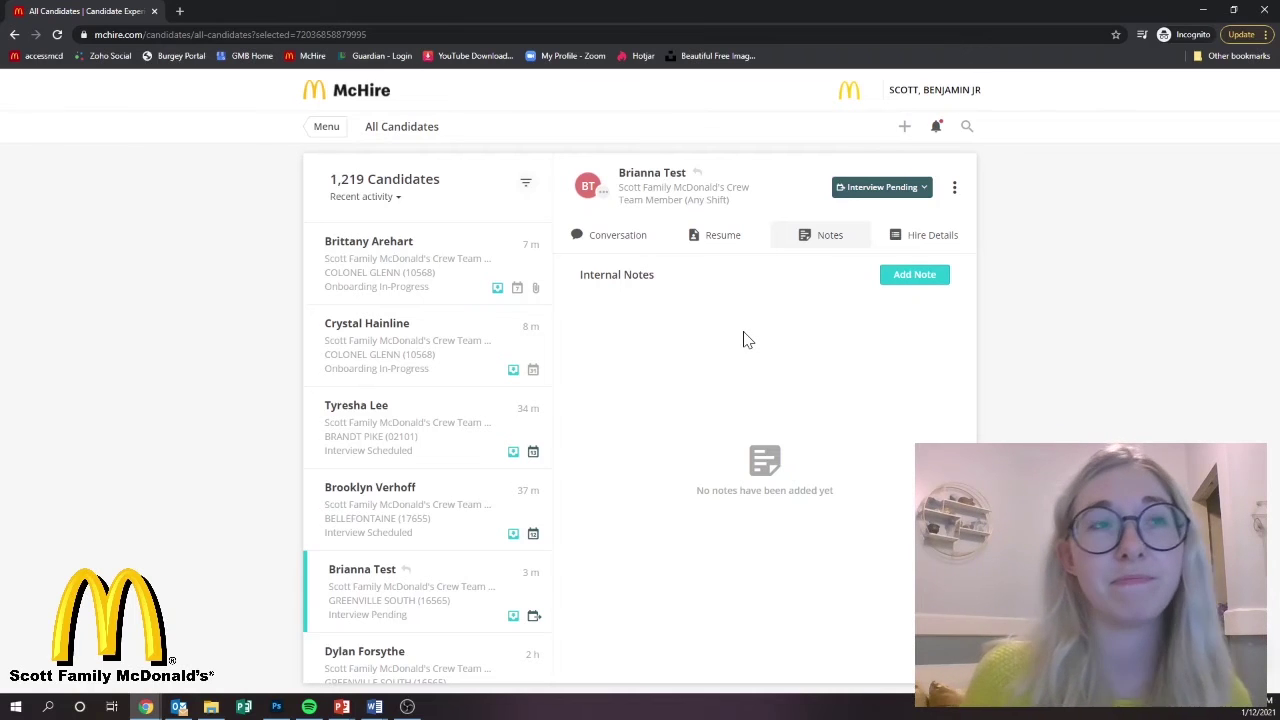
pyautogui.hotkey('alt', 'Tab')
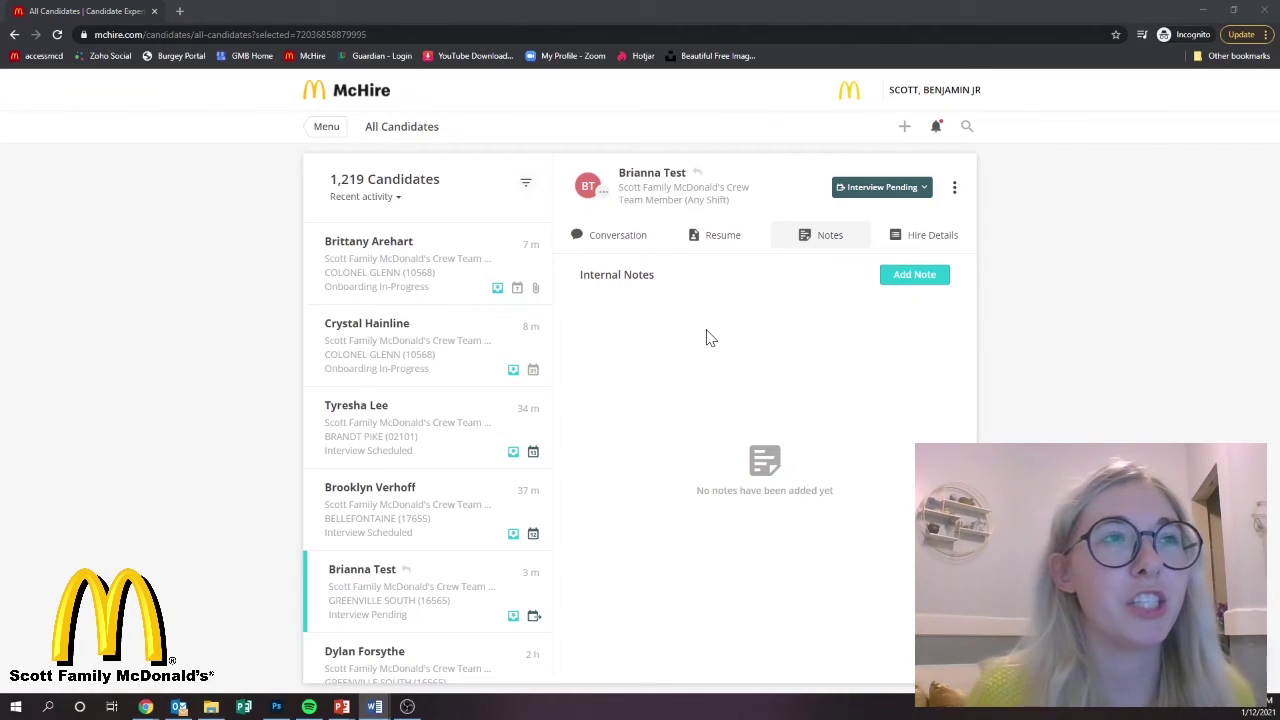
pyautogui.click(936, 243)
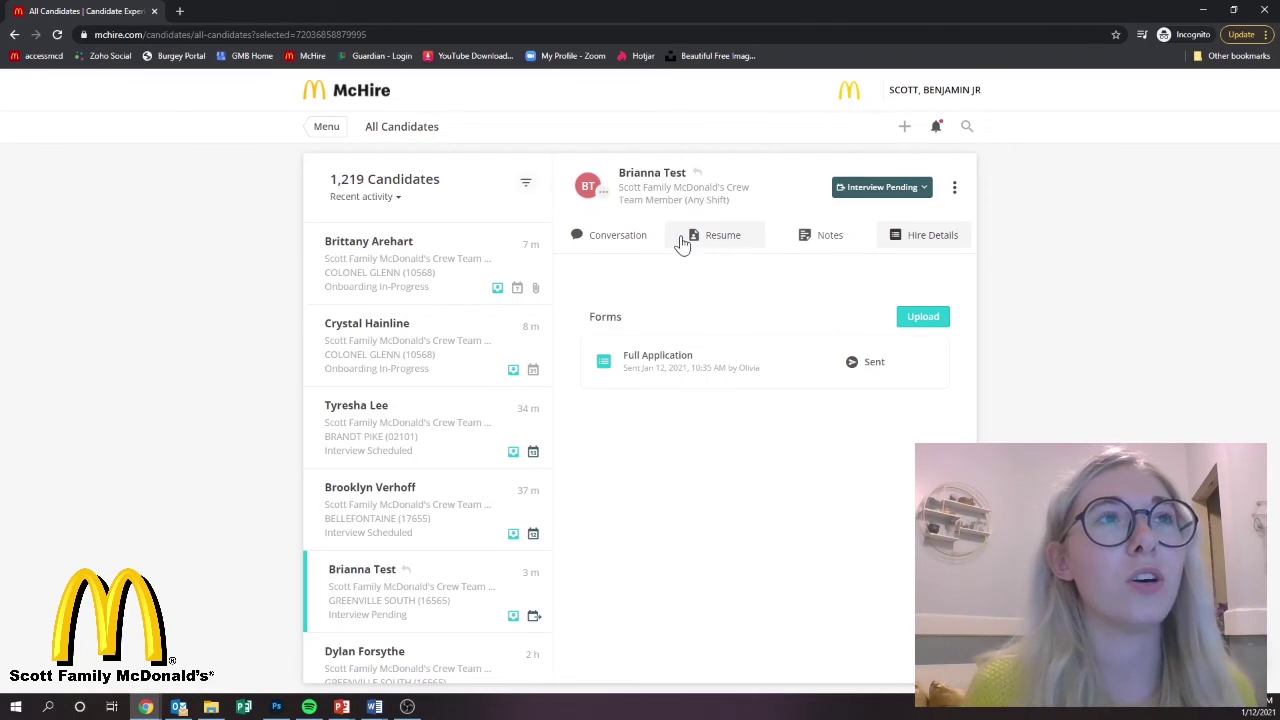
pyautogui.click(716, 246)
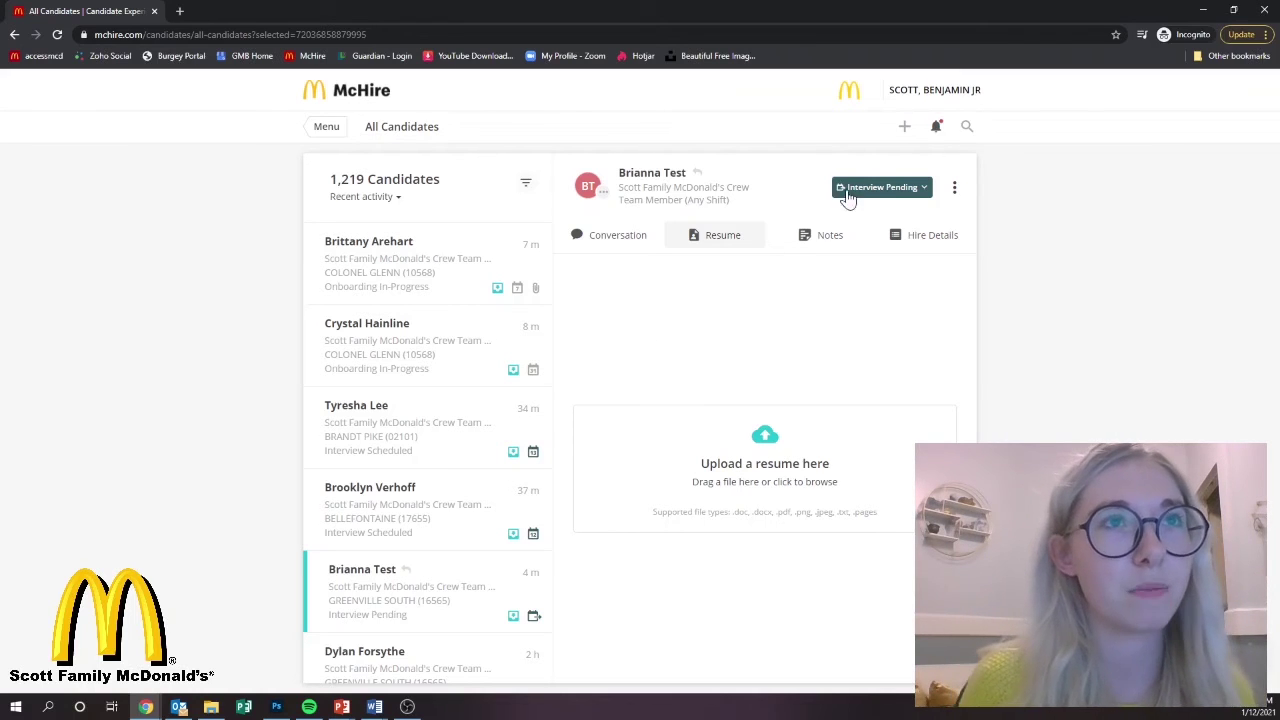
# Review the Full Application and Scheduling stages in the candidate's status options, including Send Full Application and Invite to Interview.
pyautogui.click(919, 198)
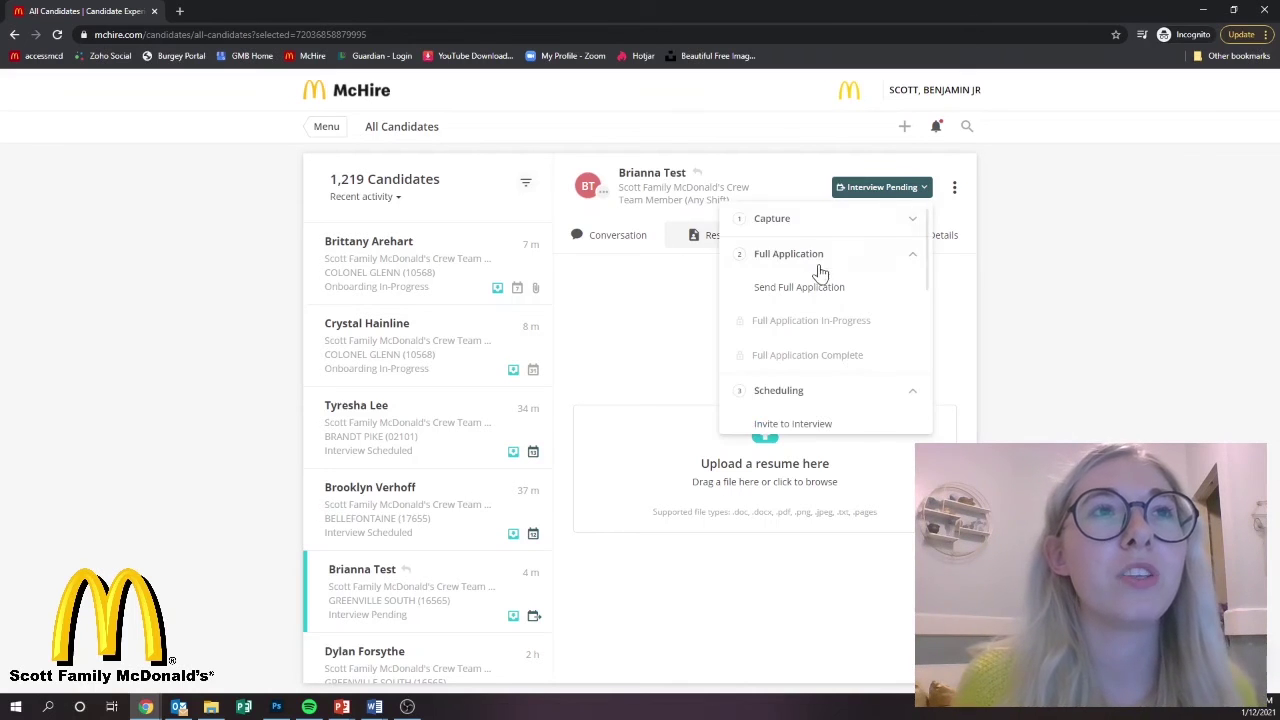
pyautogui.scroll(-1, 845, 315)
pyautogui.scroll(-2, 845, 315)
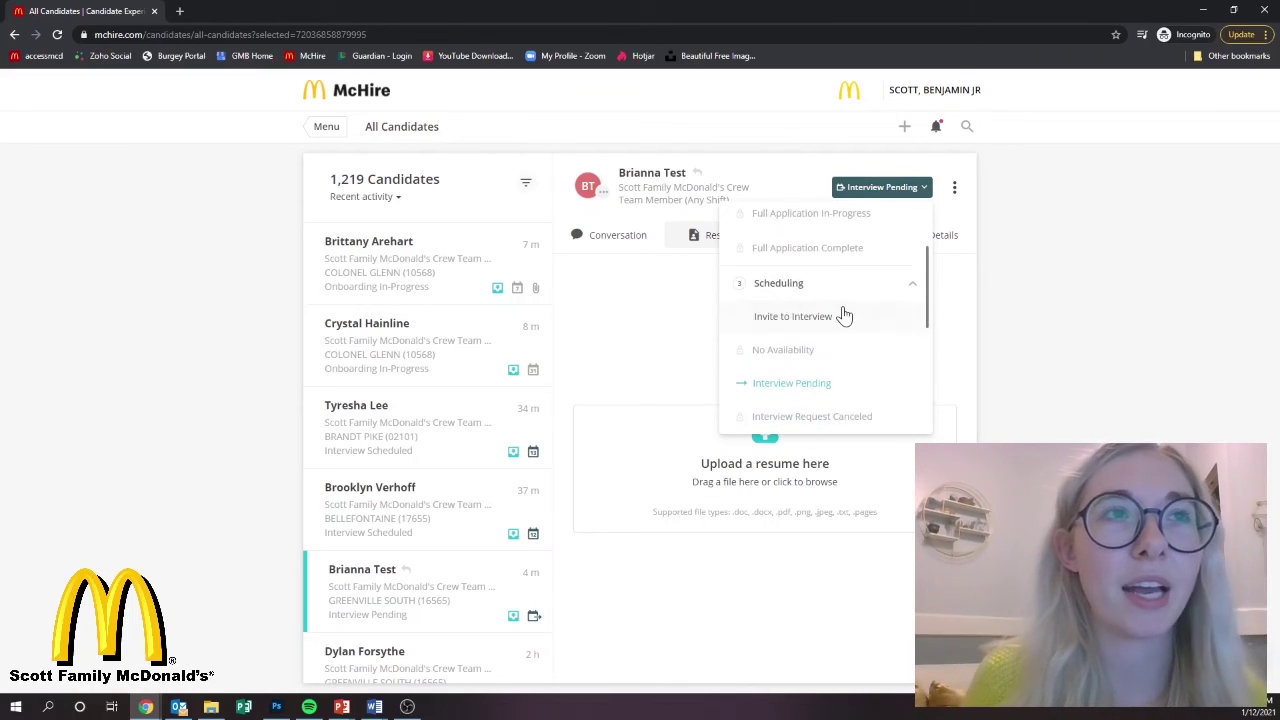
pyautogui.scroll(3, 845, 315)
pyautogui.scroll(-3, 845, 315)
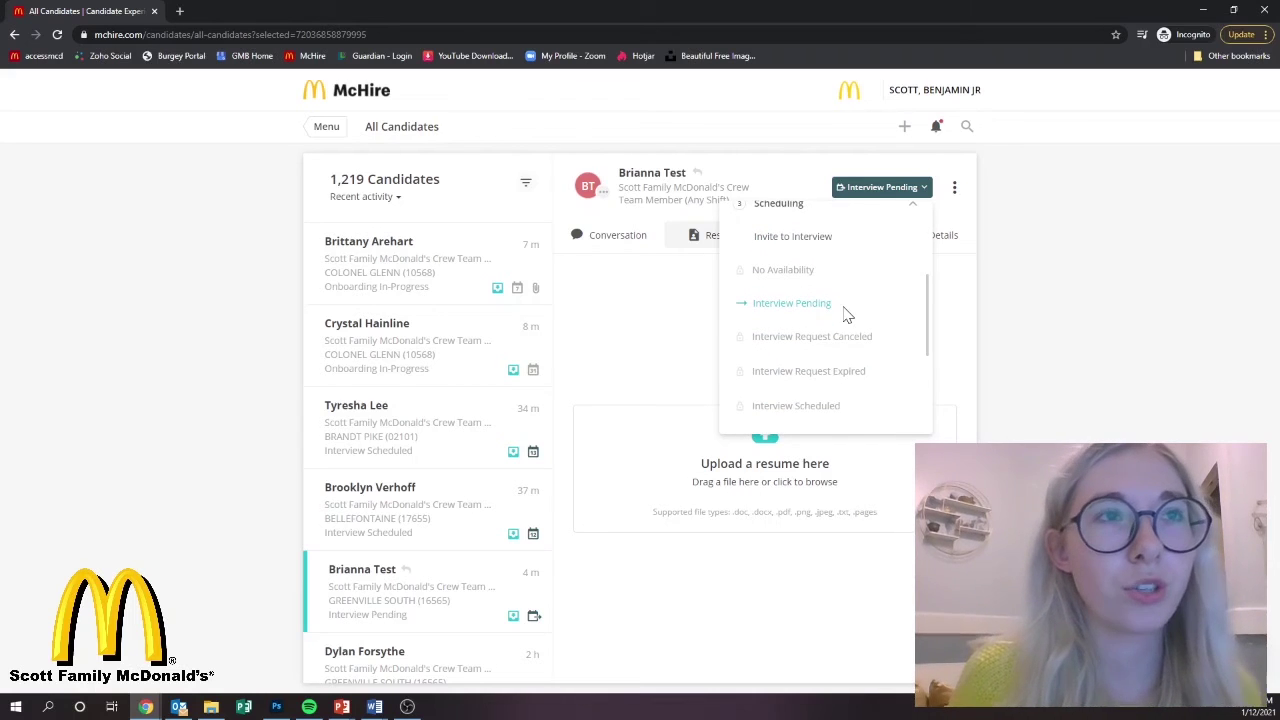
pyautogui.scroll(-3, 845, 315)
pyautogui.scroll(5, 845, 315)
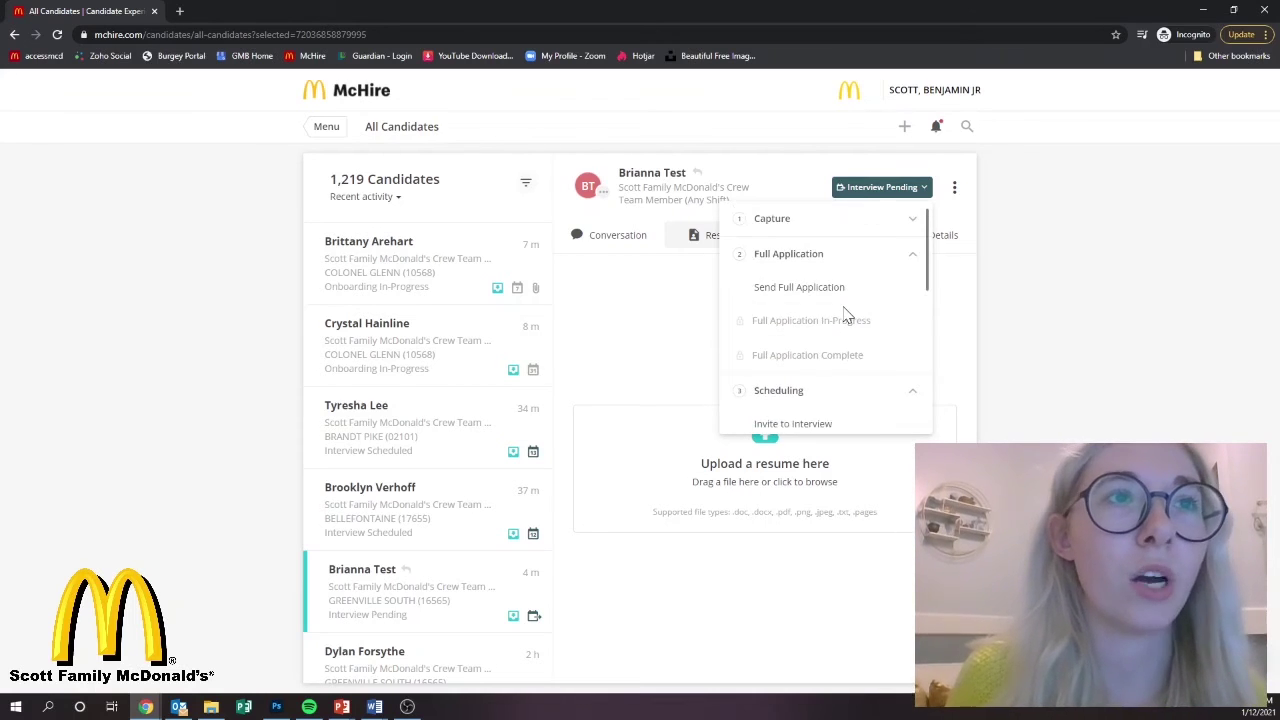
pyautogui.scroll(-3, 845, 315)
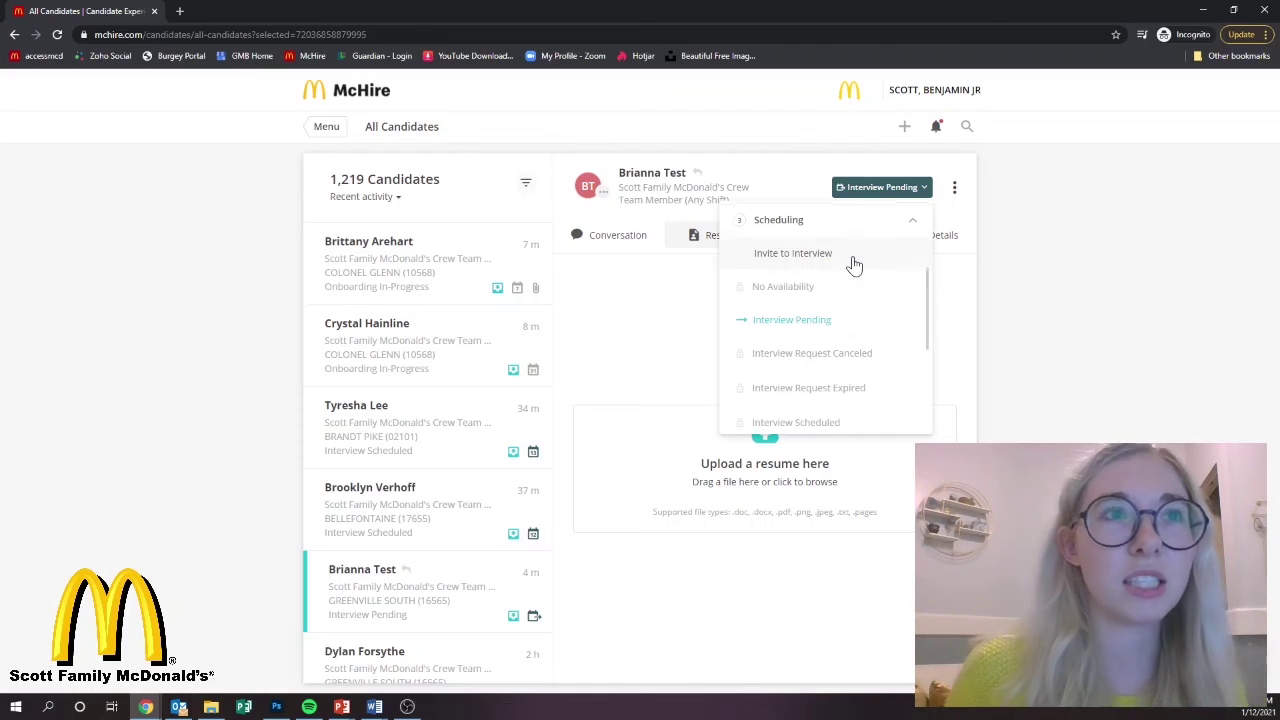
# Open the Send Offer details for the candidate to view the pay rate and start date fields, and close them without sending.
pyautogui.scroll(-3, 853, 263)
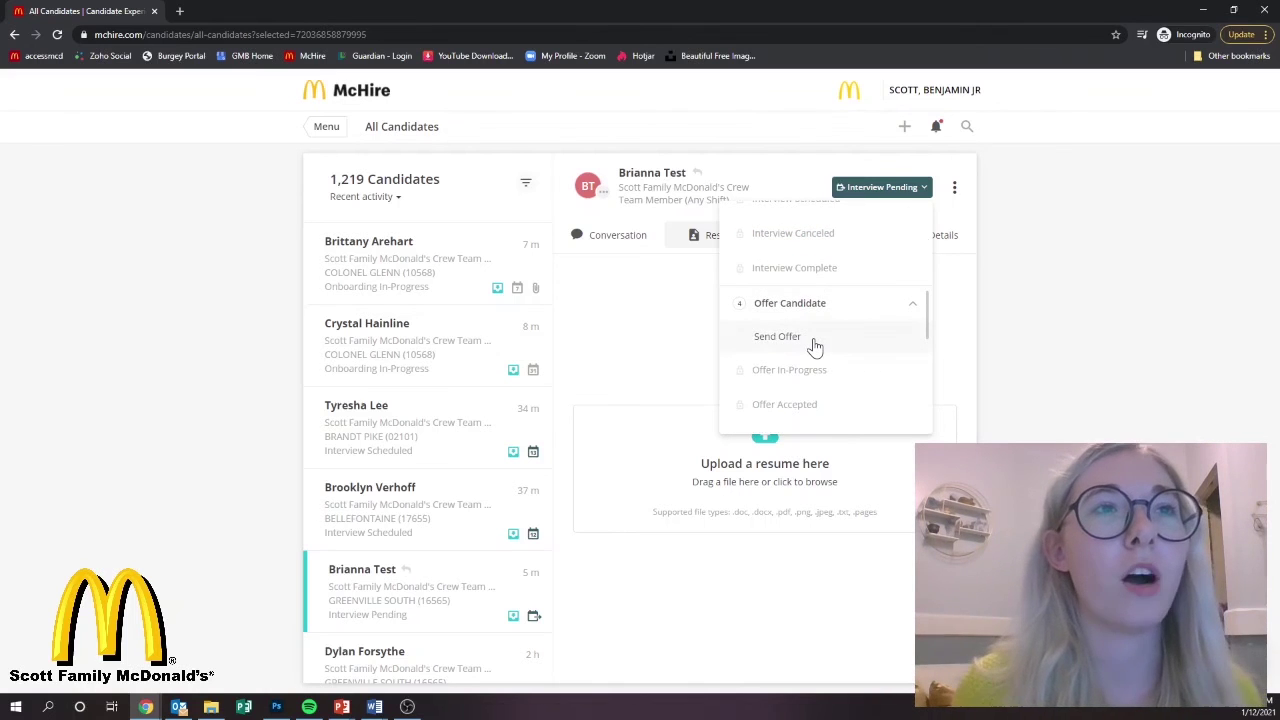
pyautogui.click(814, 345)
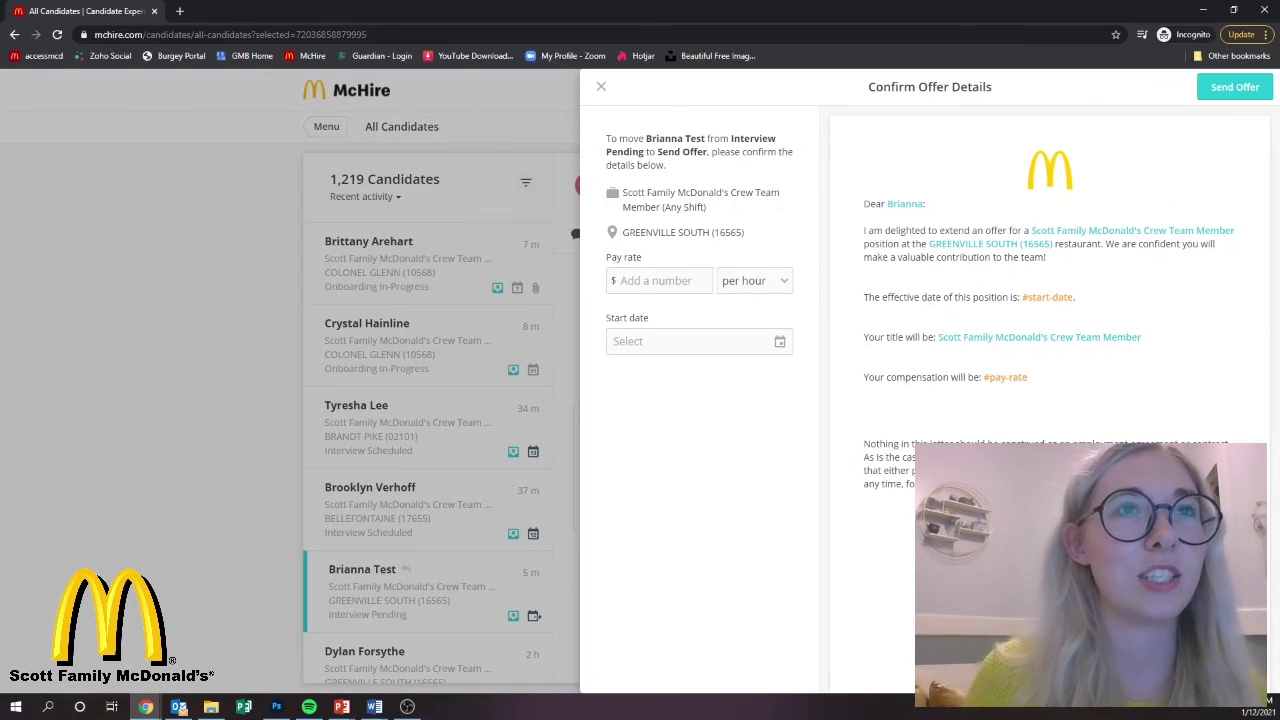
pyautogui.click(655, 280)
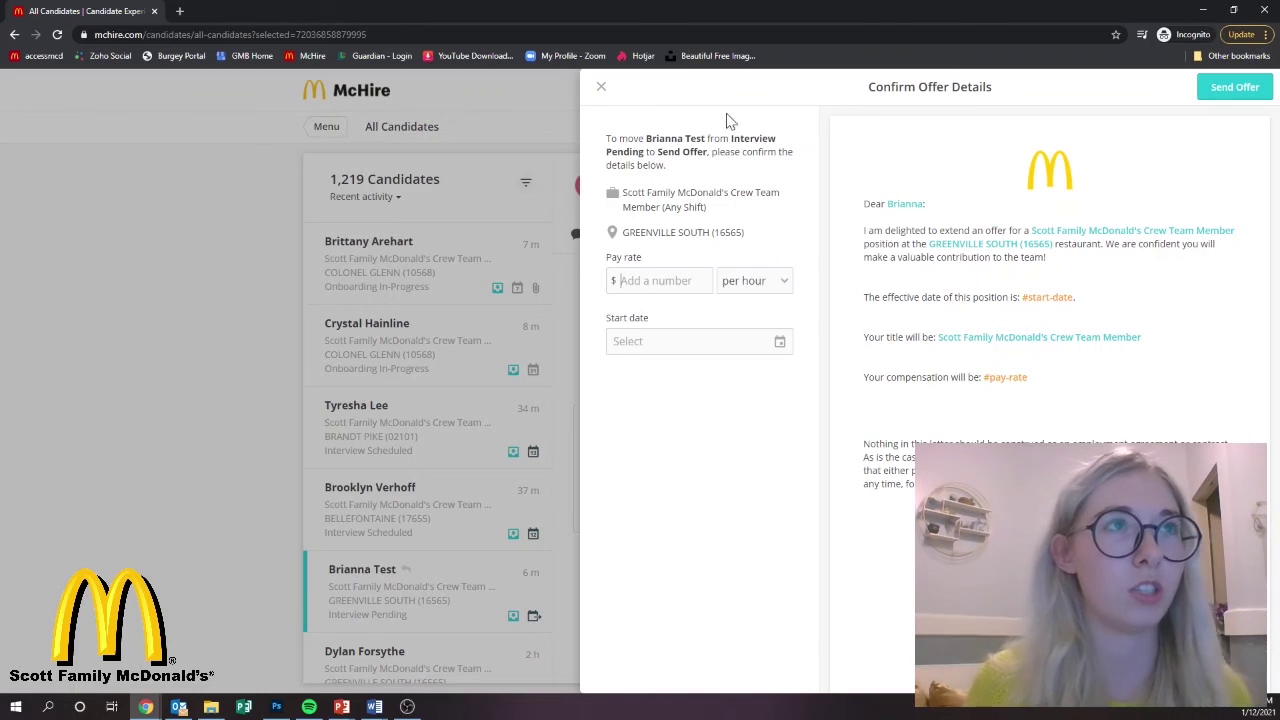
pyautogui.click(601, 87)
# Expand the Onboarding and Hire stages in the candidate's status options and examine the choices under each.
pyautogui.click(920, 192)
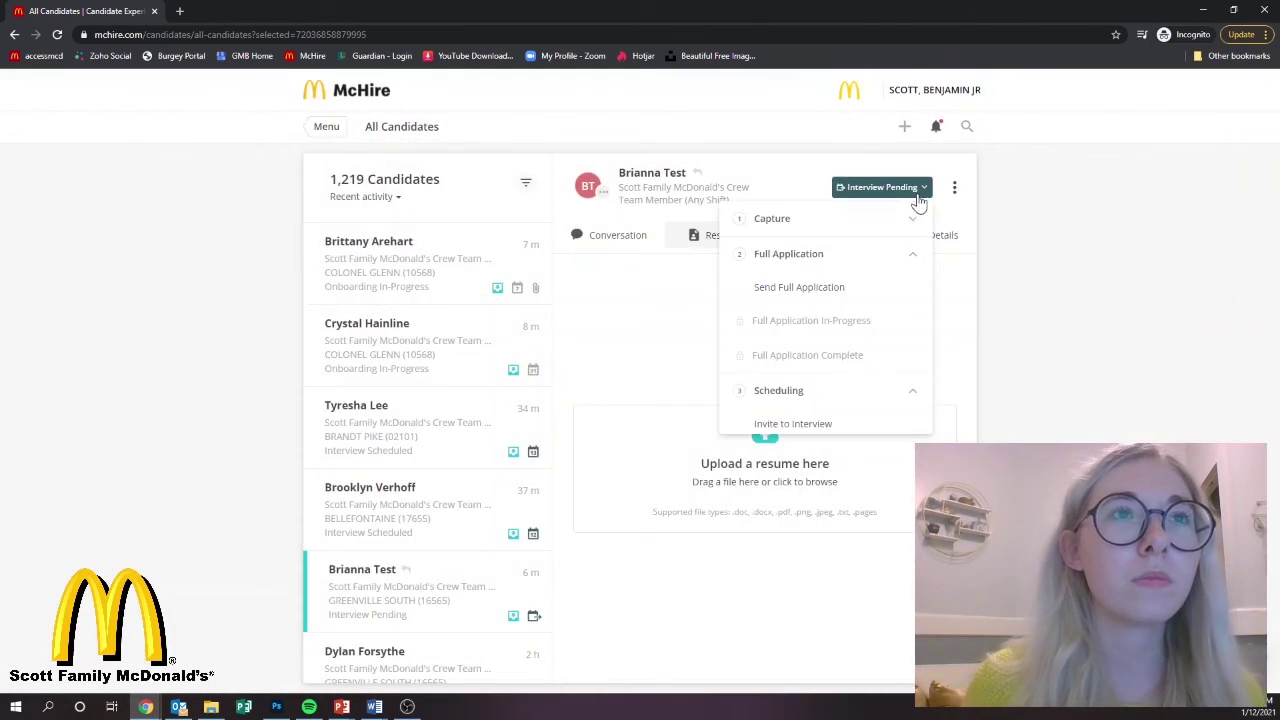
pyautogui.scroll(-2, 789, 337)
pyautogui.scroll(-3, 789, 337)
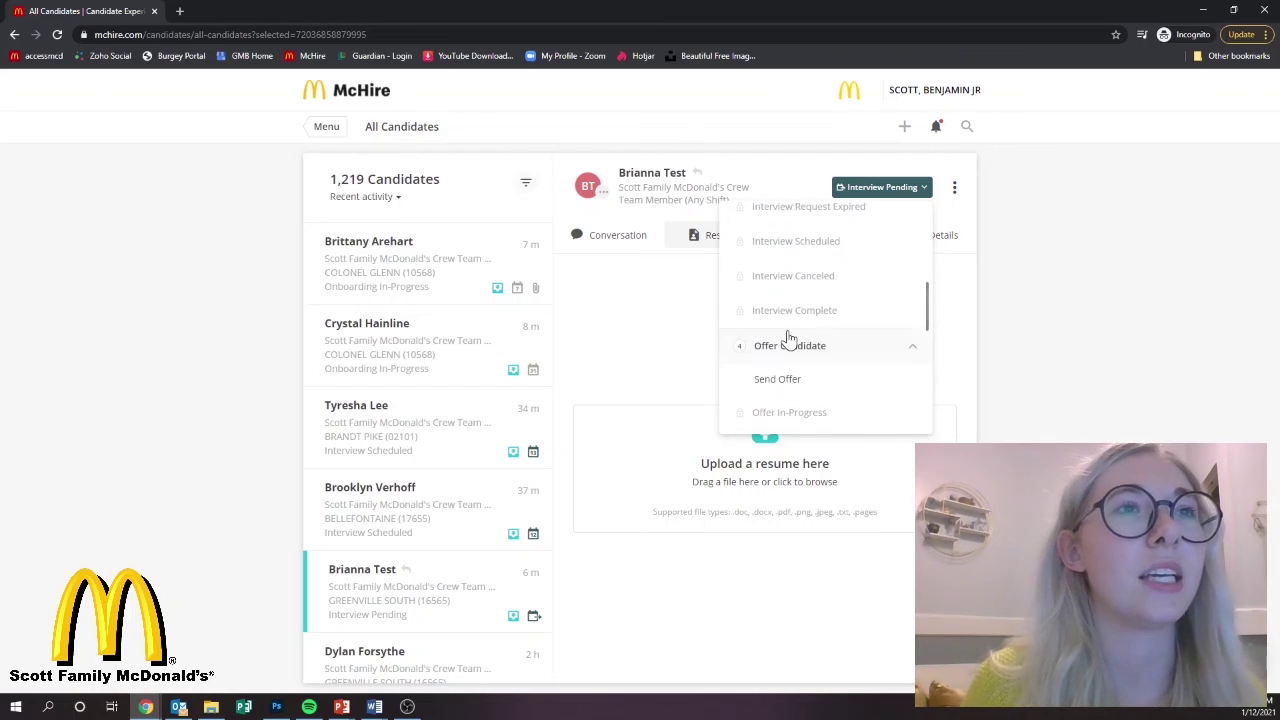
pyautogui.scroll(-3, 806, 389)
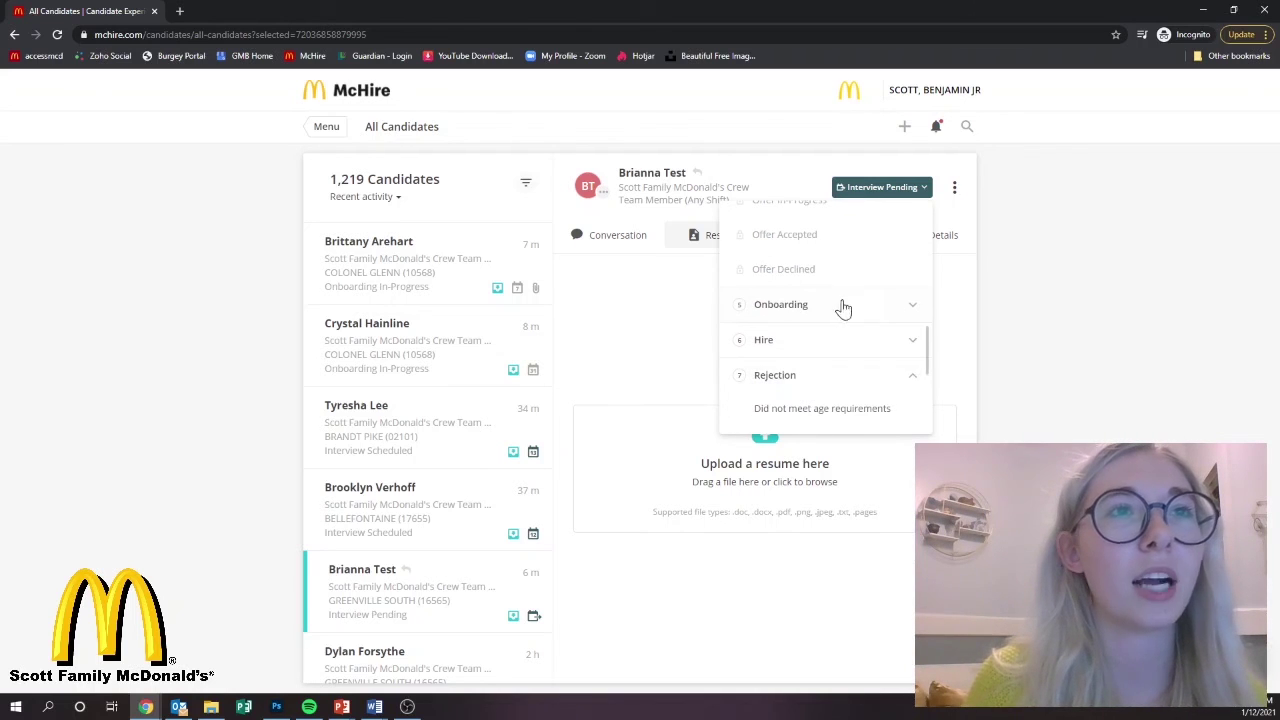
pyautogui.click(880, 310)
pyautogui.scroll(-3, 791, 337)
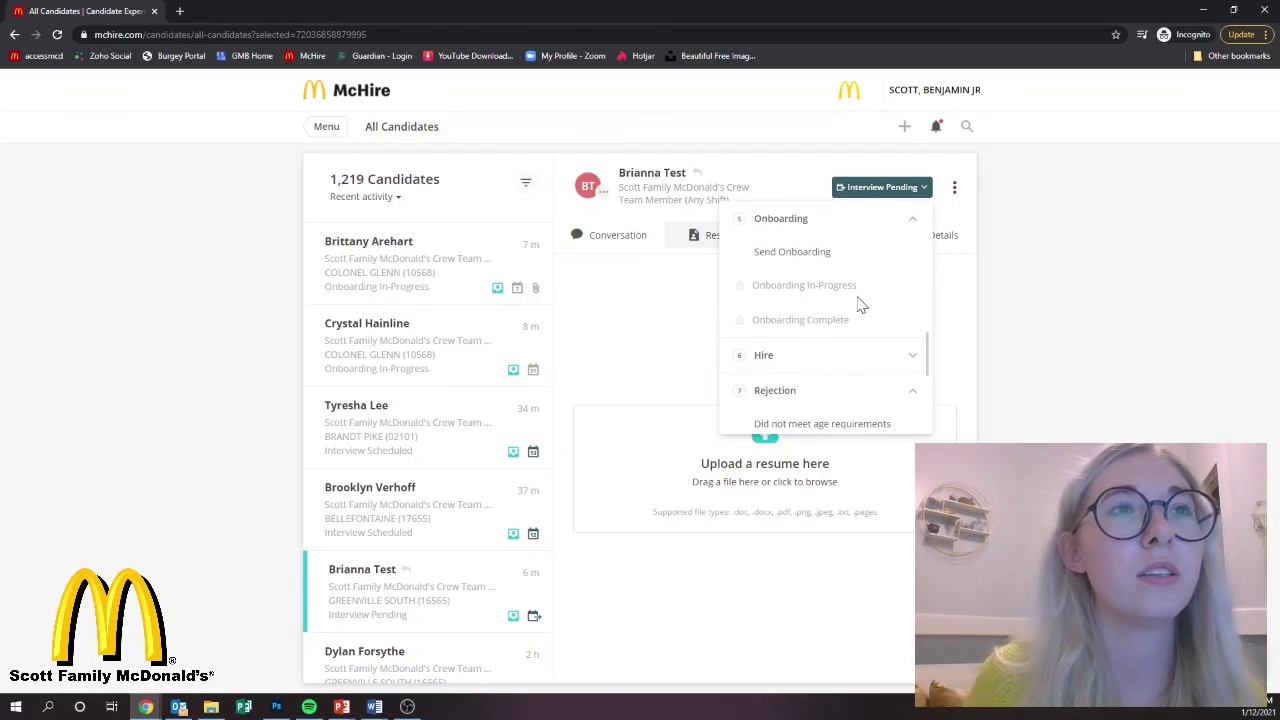
pyautogui.click(907, 284)
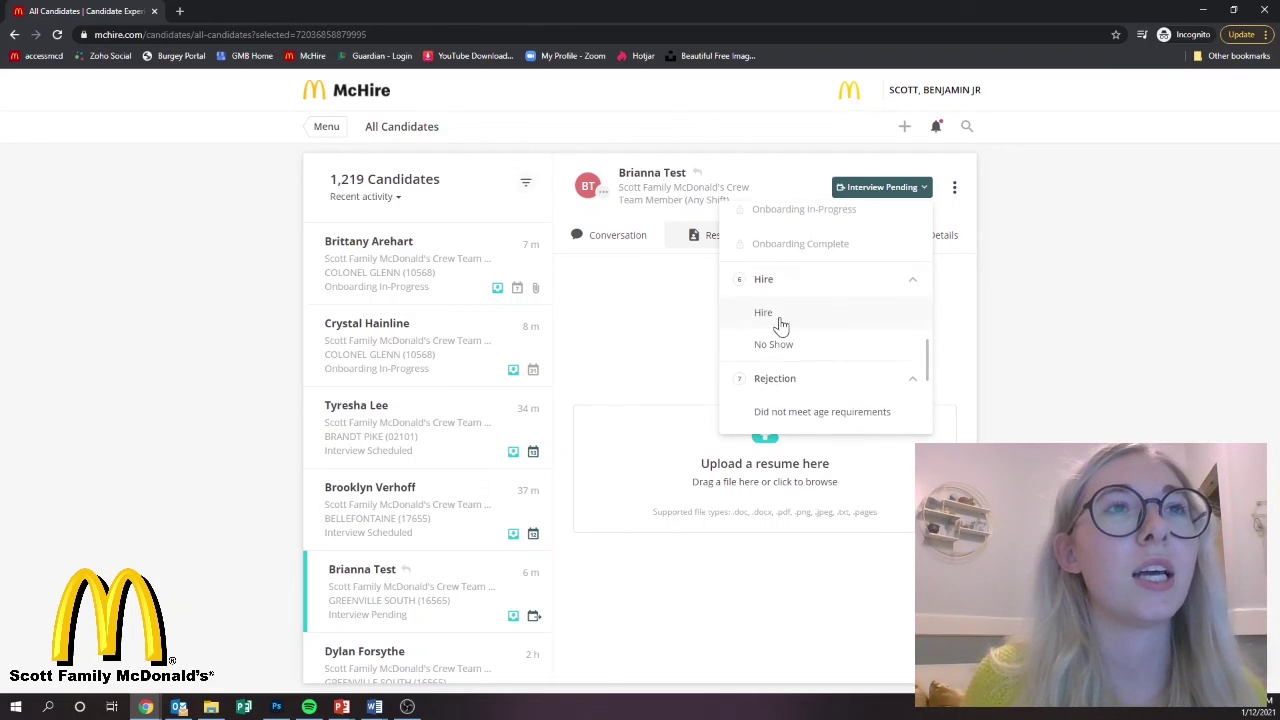
pyautogui.scroll(-1, 800, 310)
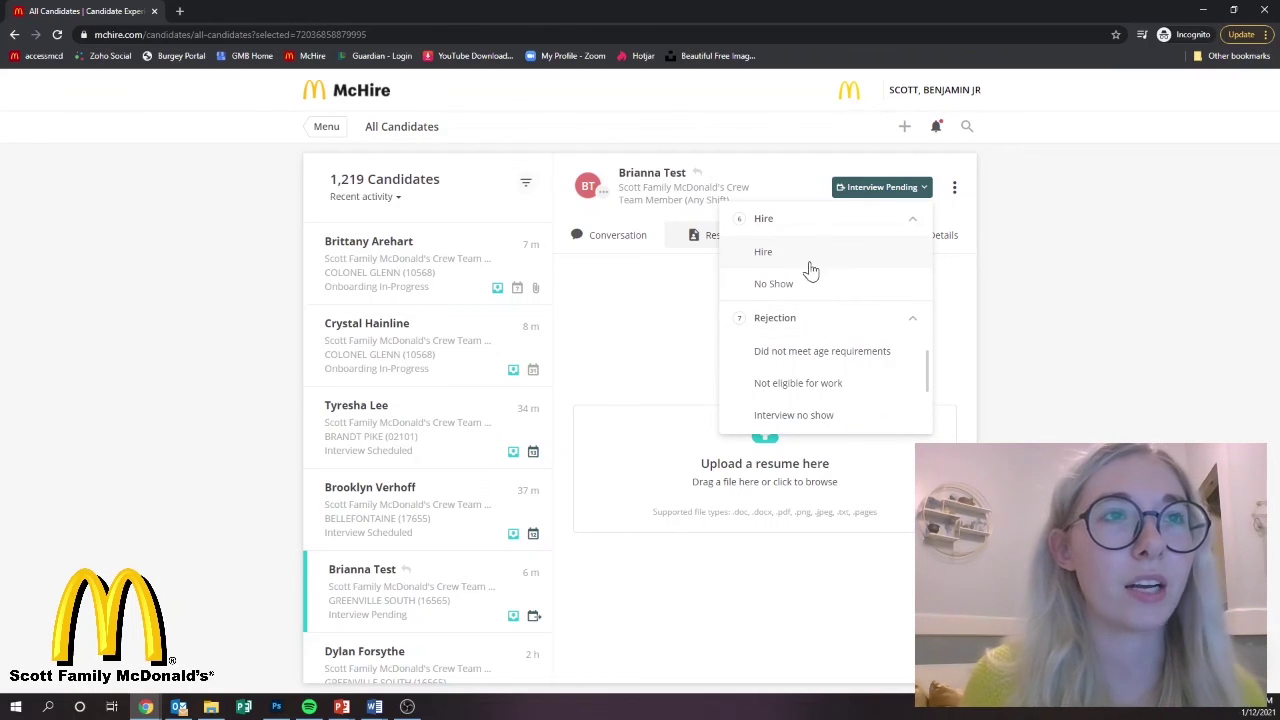
# Look through the Rejection reasons in the candidate's status options, including Silver Medalist, and close the list.
pyautogui.scroll(-3, 843, 343)
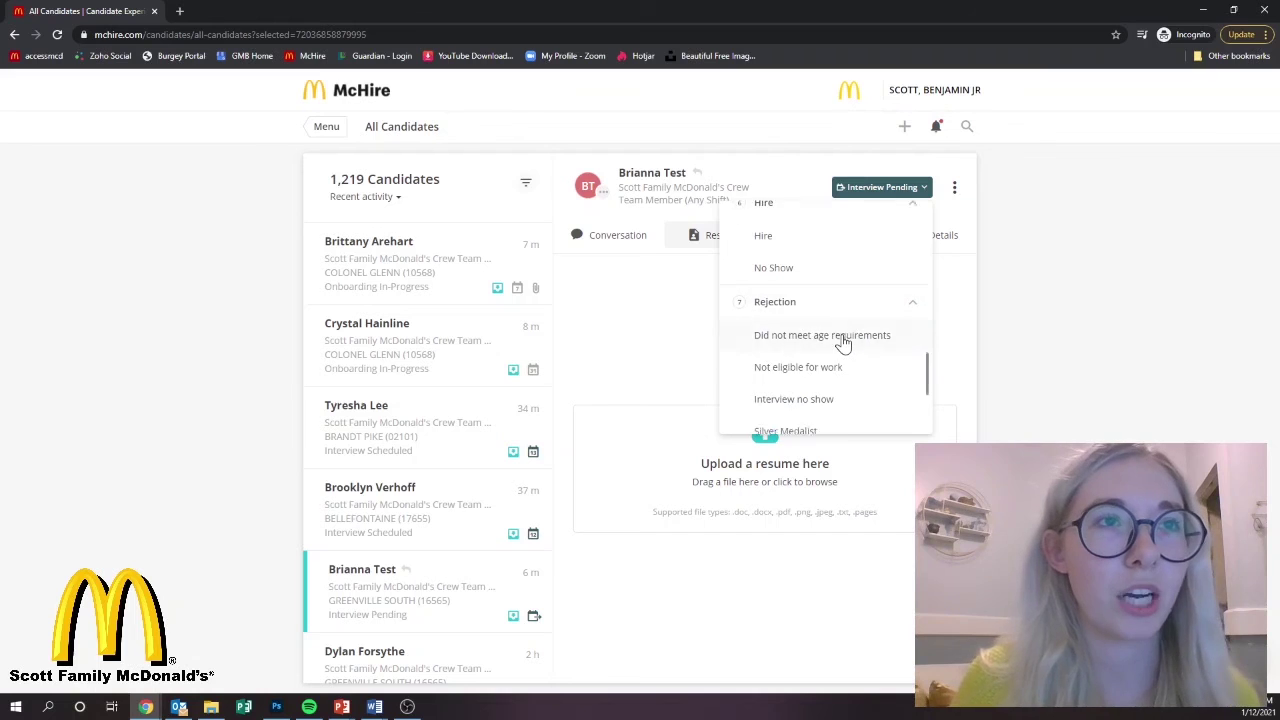
pyautogui.scroll(-1, 843, 343)
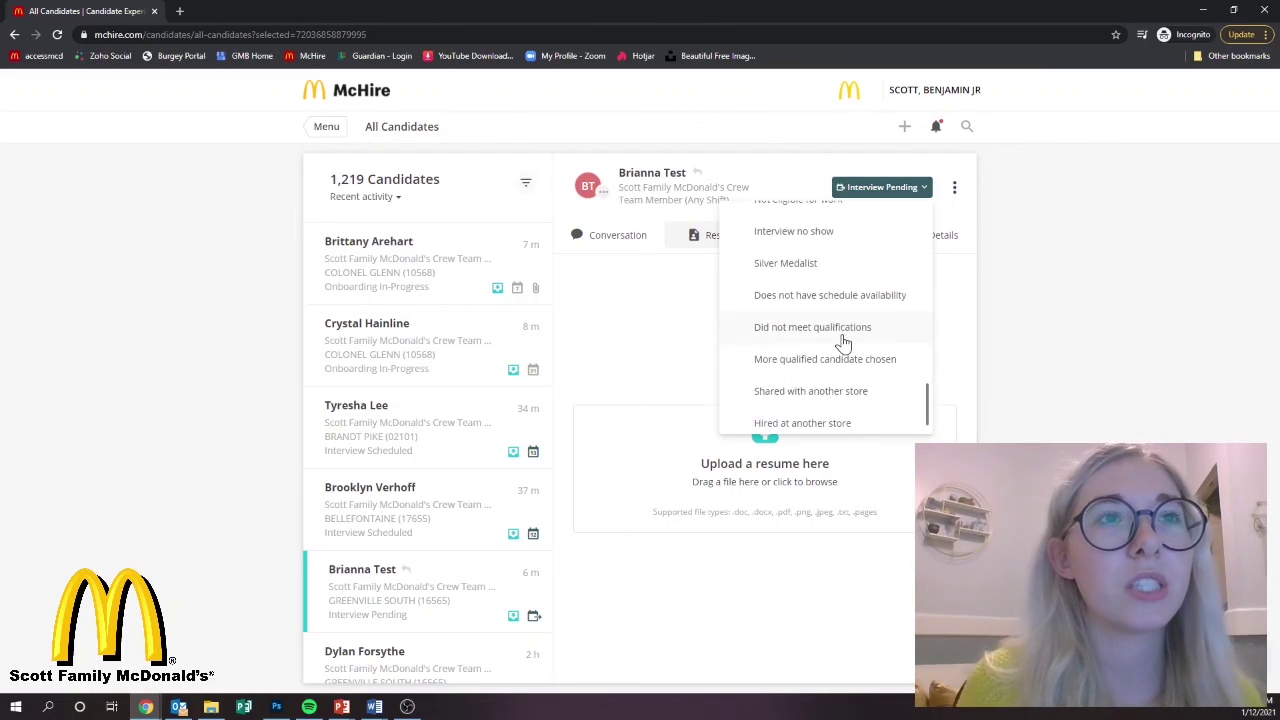
pyautogui.scroll(2, 843, 343)
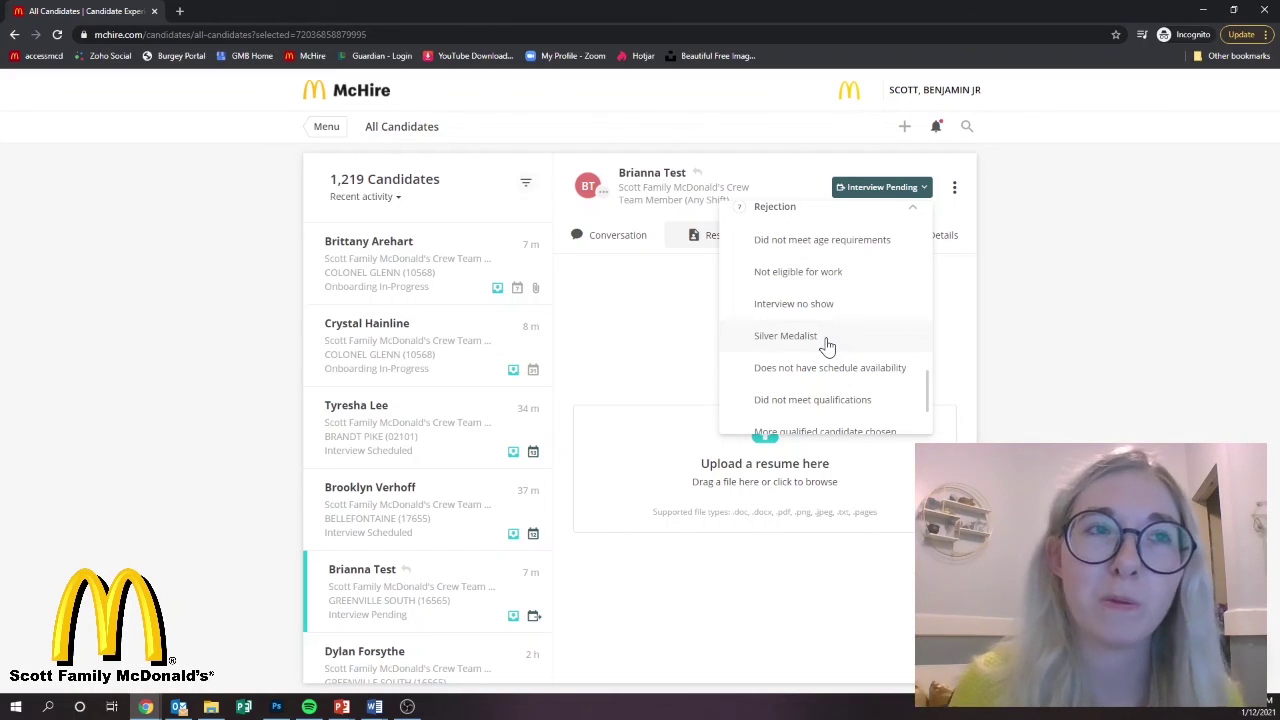
pyautogui.click(826, 344)
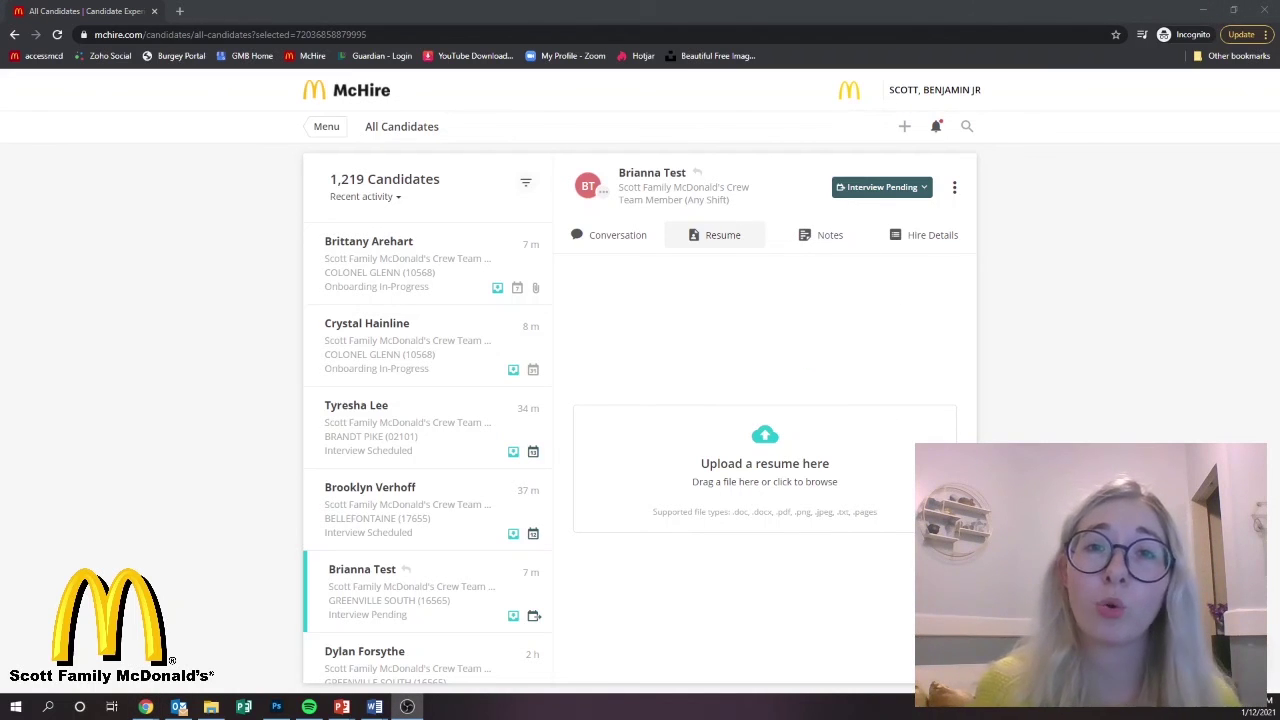